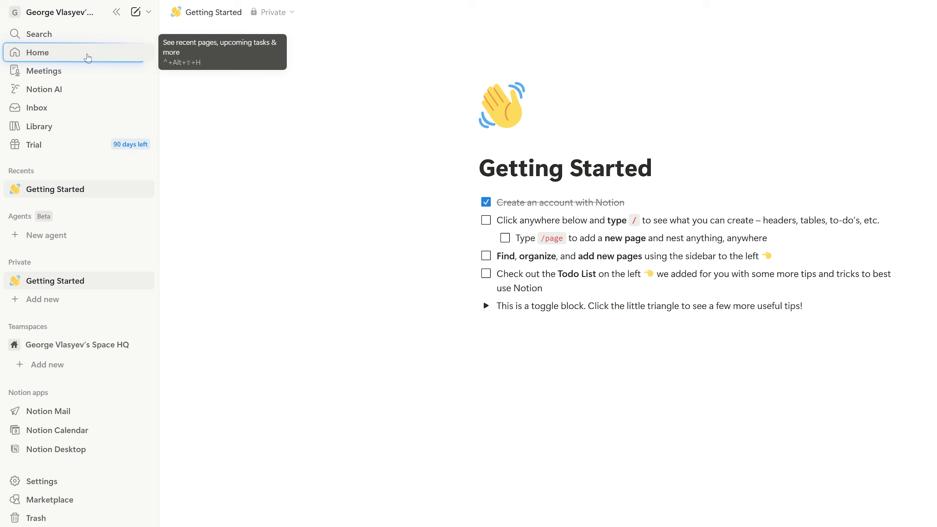
- Go to the Home page and set Home as the default start page
click(88, 56)
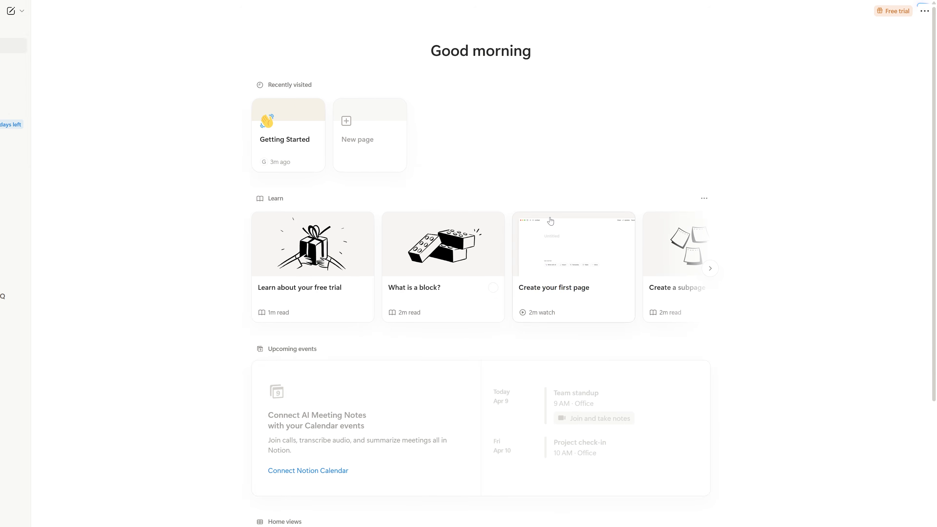
click(926, 10)
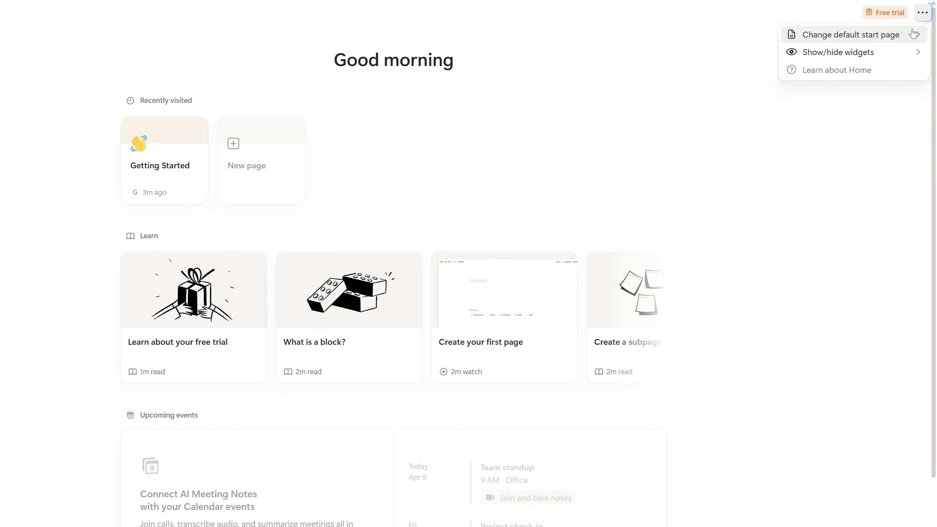
mouse_move(911, 36)
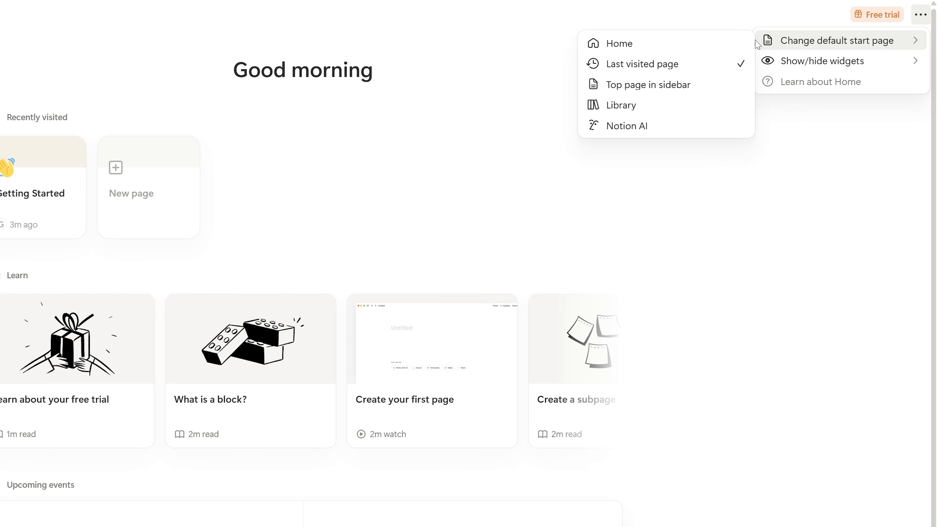
click(668, 43)
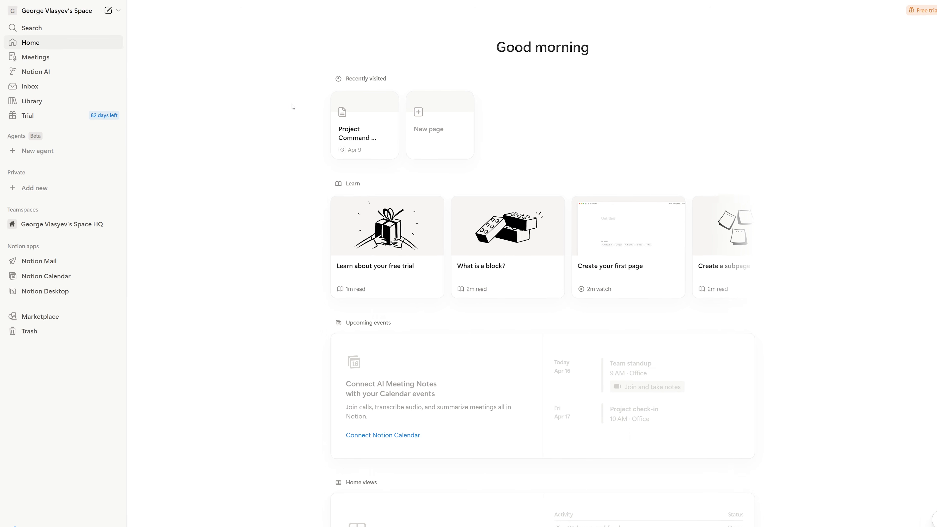
click(106, 15)
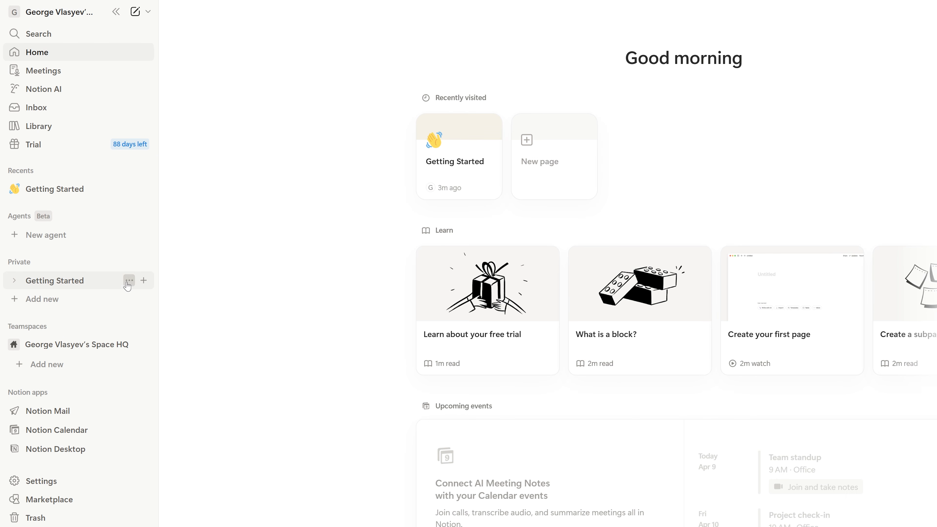
- Move the private Getting Started page to the trash and permanently delete it from there
click(129, 281)
click(213, 422)
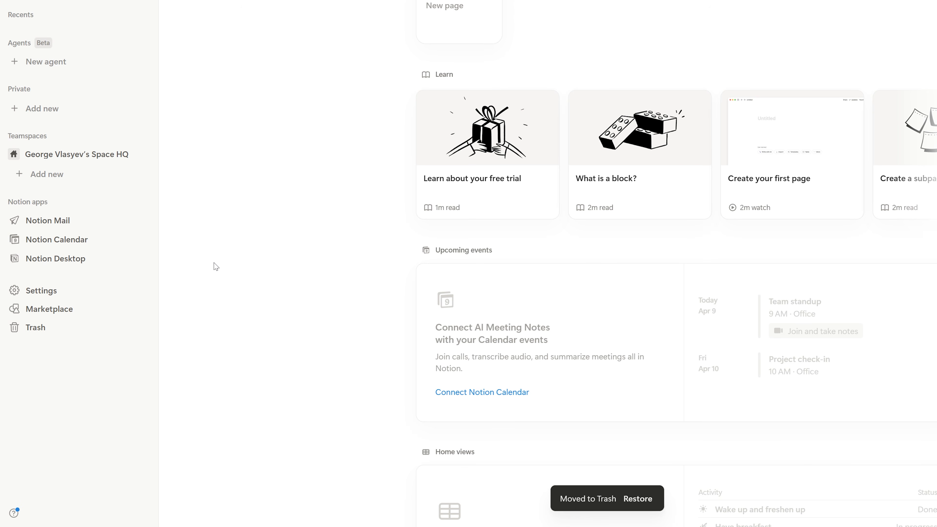
click(71, 330)
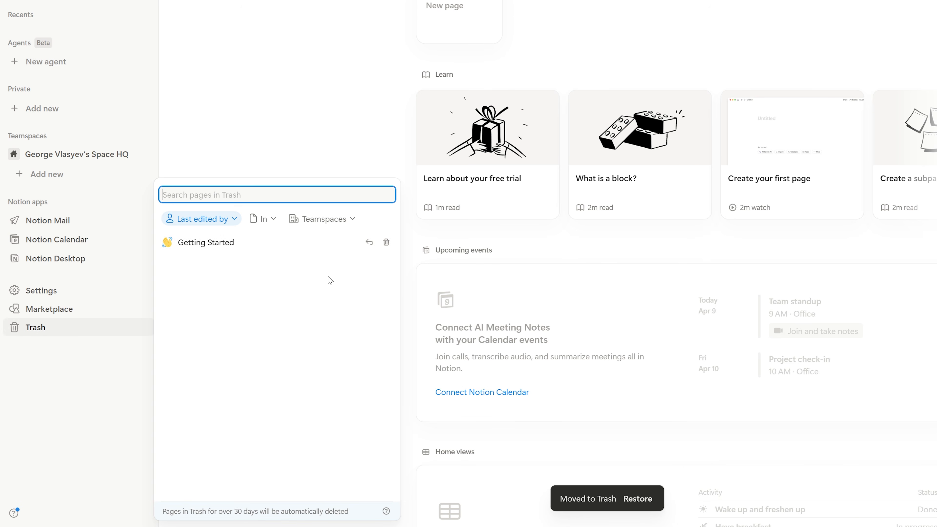
click(386, 241)
click(485, 275)
click(488, 304)
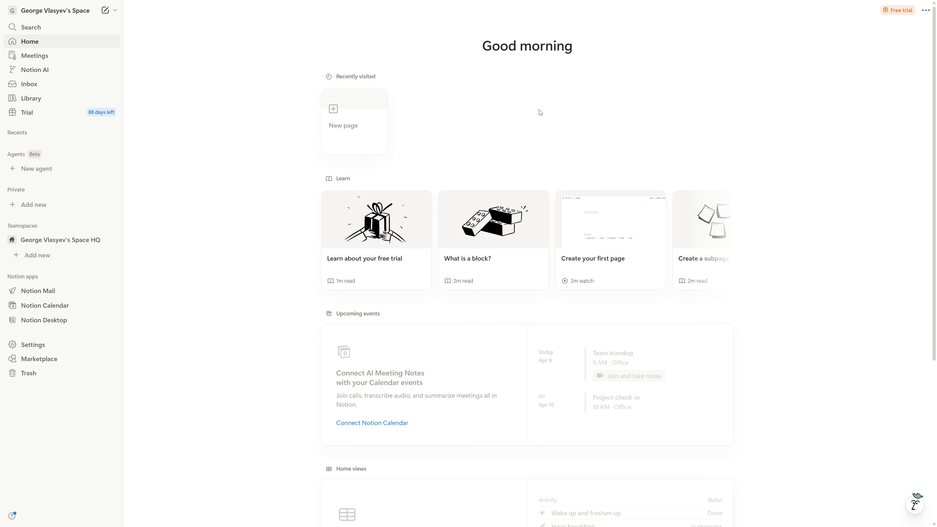
- Look through the workspace's Search, Meetings, Notion AI, Inbox and Library sections
click(77, 31)
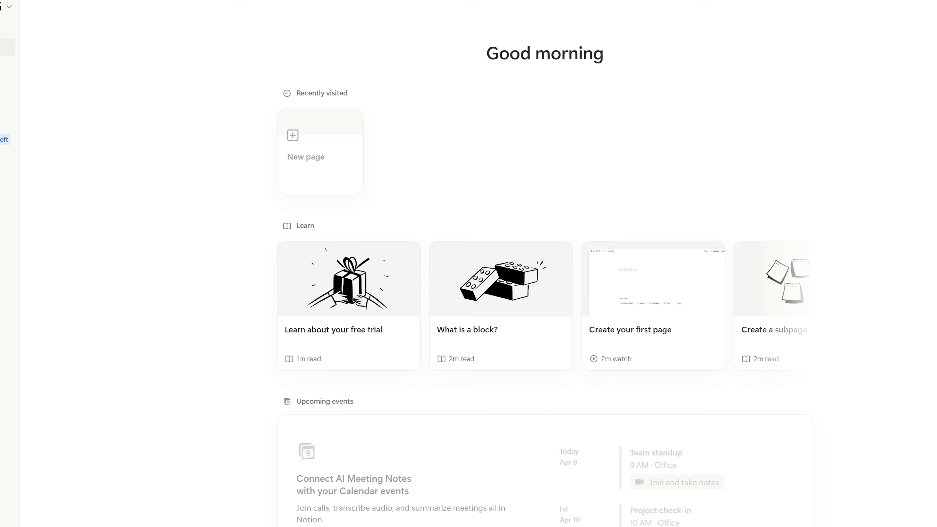
click(74, 72)
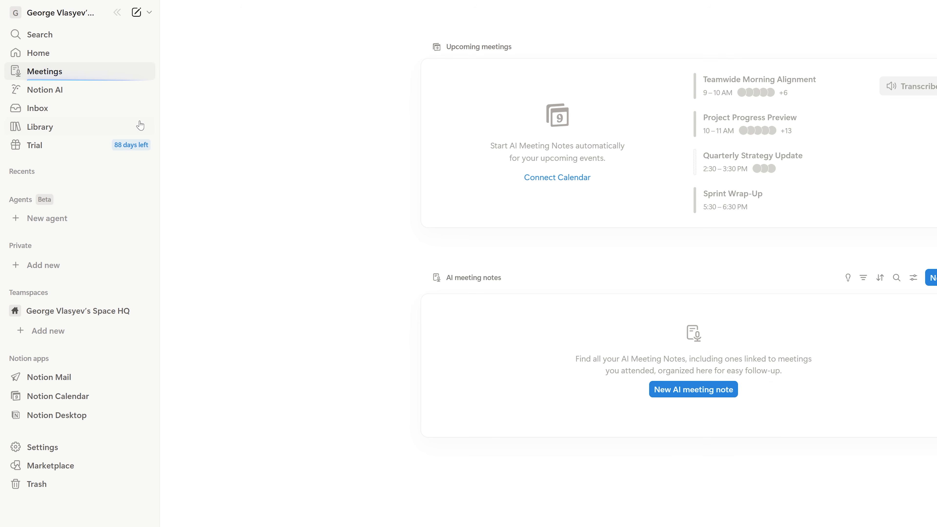
click(80, 94)
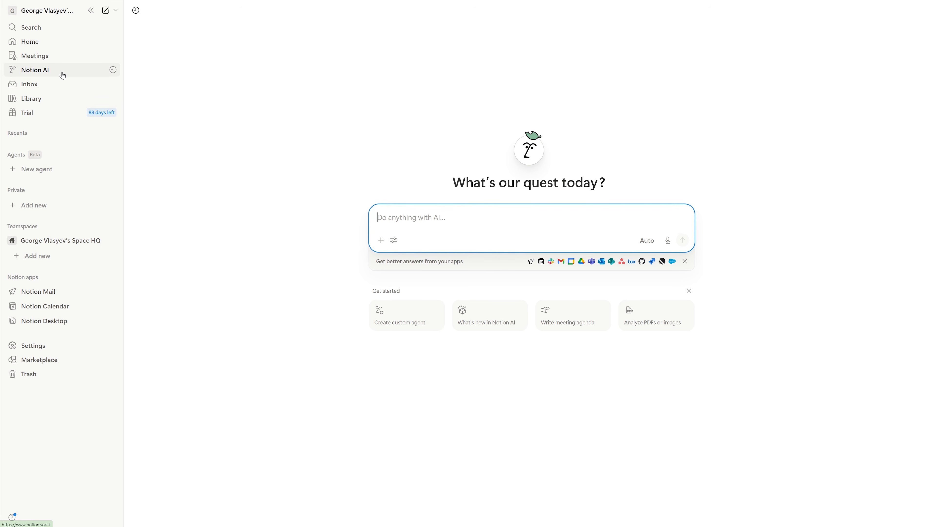
click(83, 111)
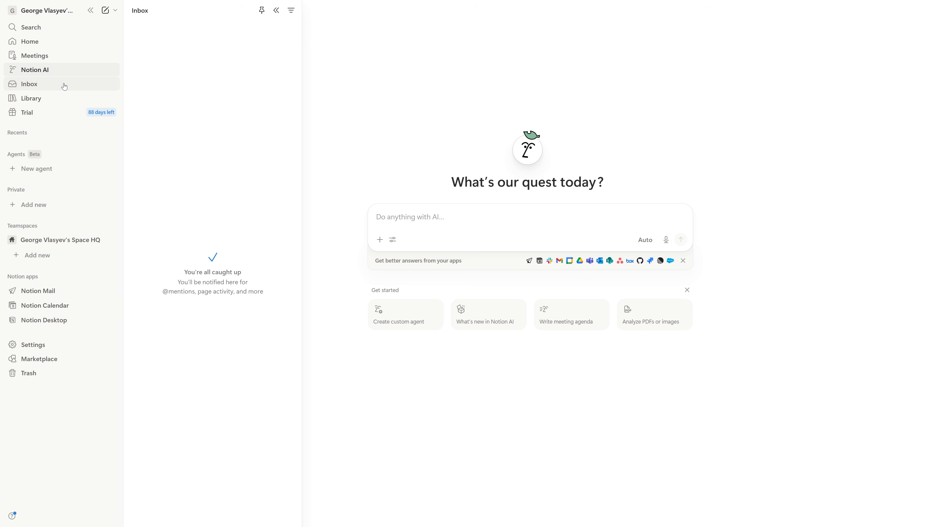
click(61, 99)
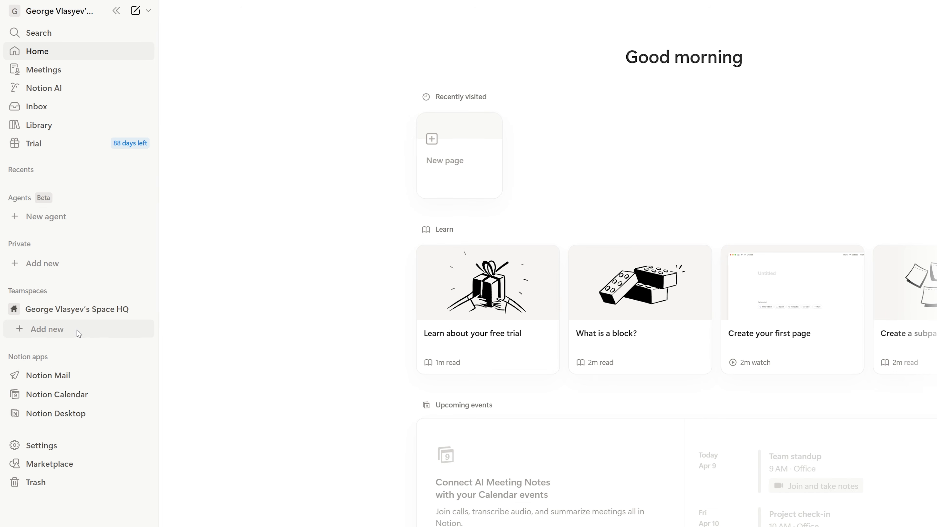
- Add an empty page to the teamspace and title it "Project Command Center"
click(78, 333)
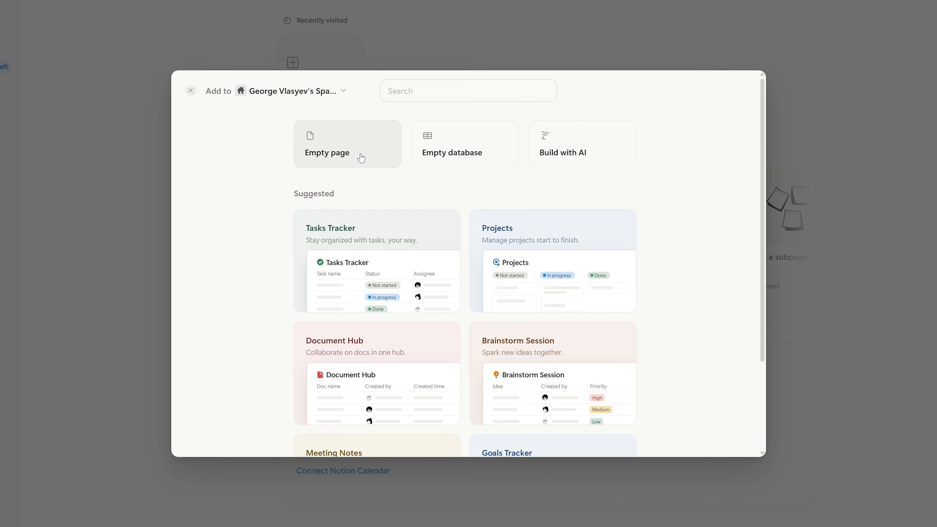
click(361, 158)
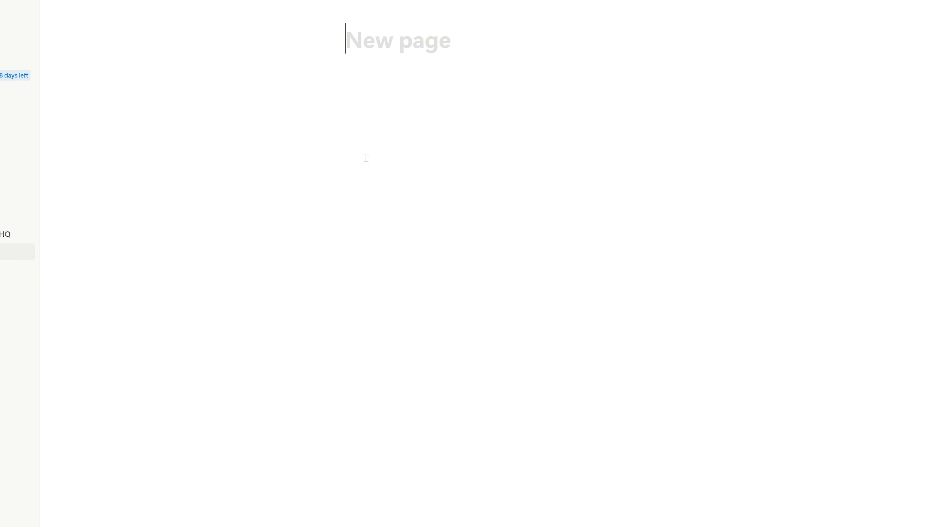
text(Project Command Center)
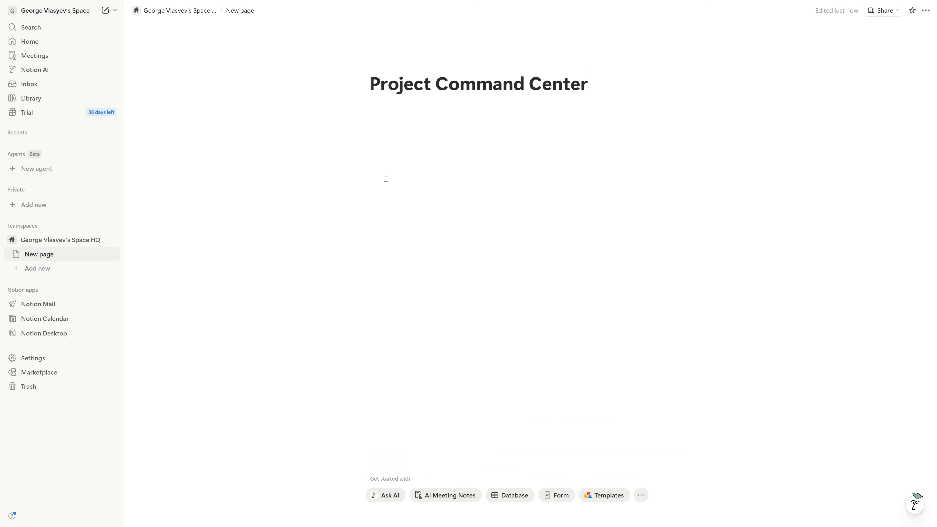
- Add a Heading 1 block reading "Current Projects" below the page title
click(398, 115)
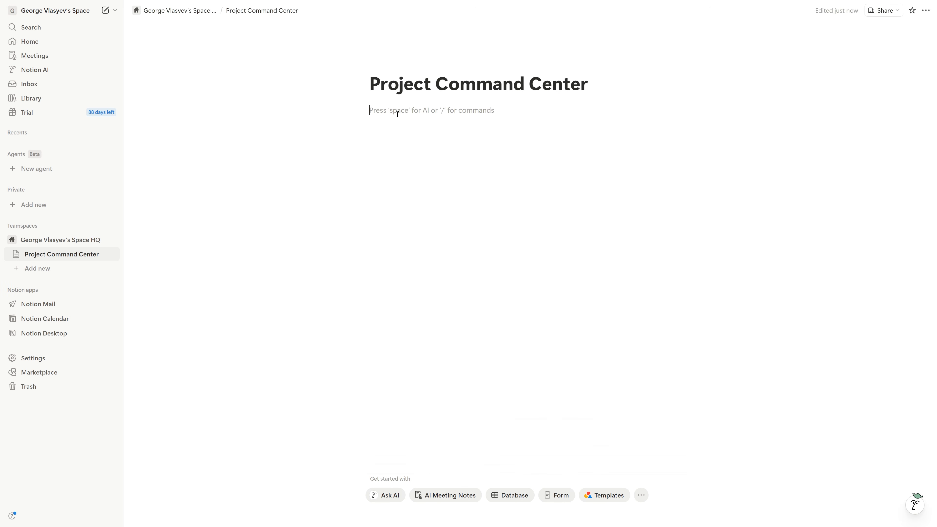
text(/)
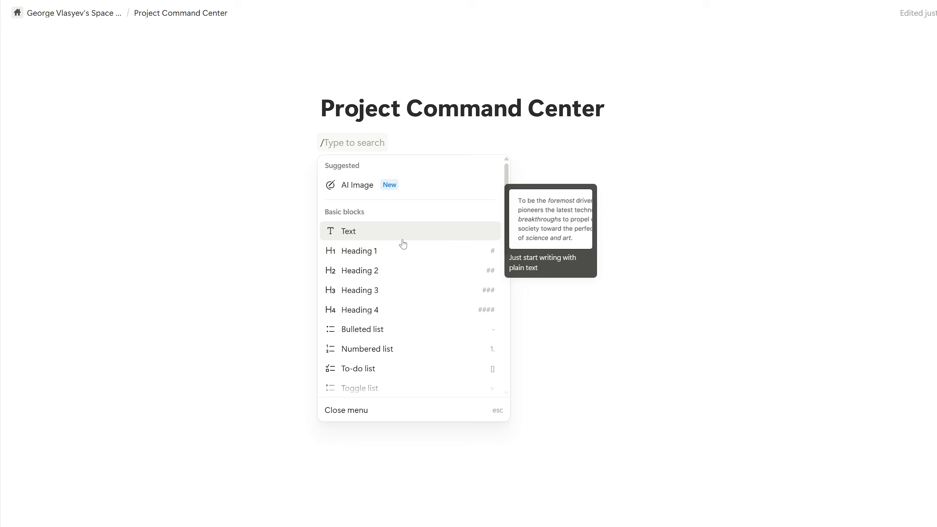
click(403, 251)
text(Current Projects)
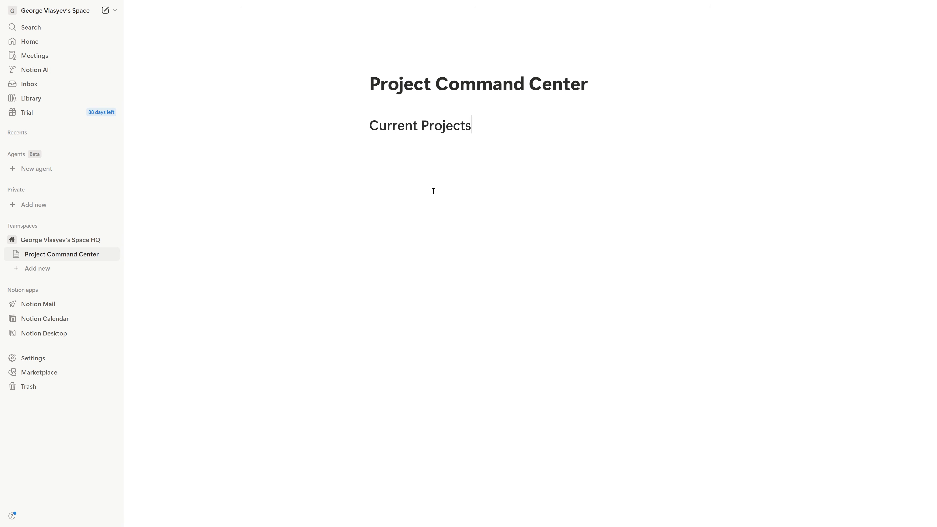
- Create a to-do list under the Current Projects heading with the items "Notion Tutorial" and "medialister"
click(446, 153)
text(/todo)
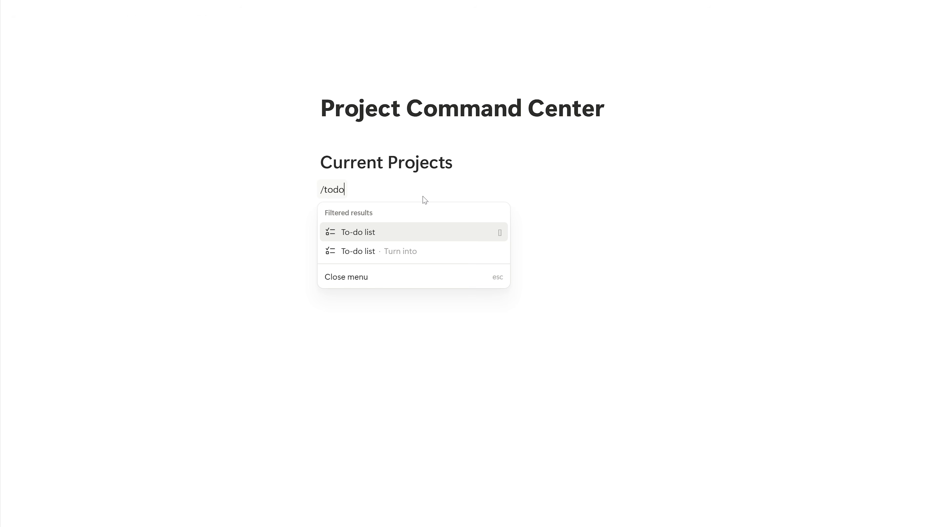
click(418, 230)
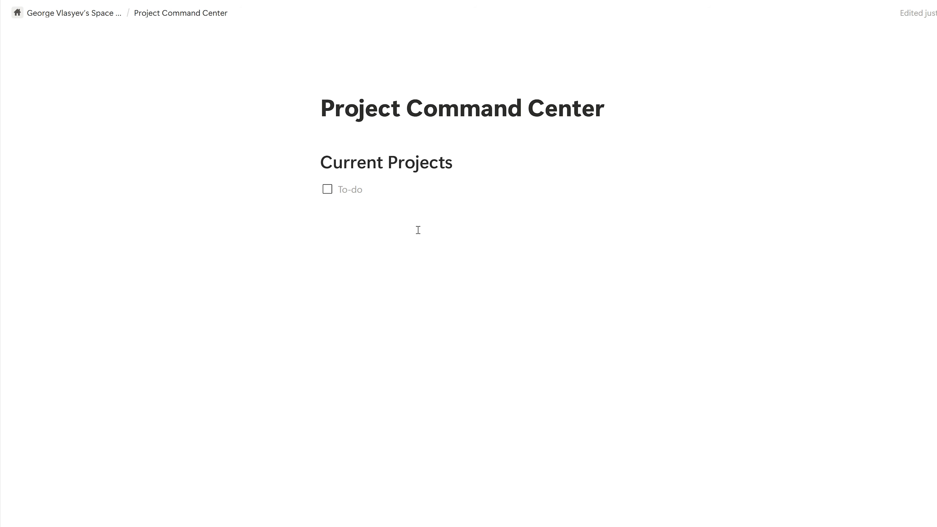
text(Notion Tutorial)
key(Return)
text(medialister)
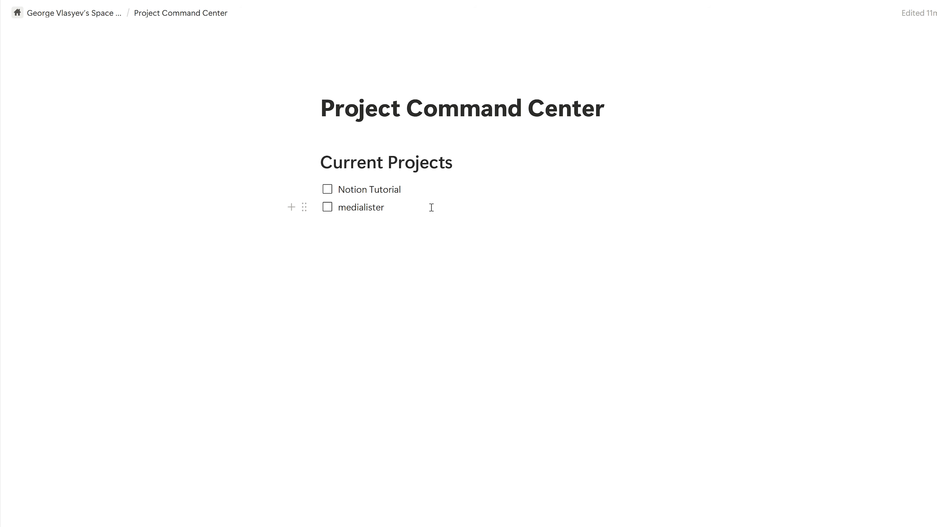
- Move the medialister to-do into a second column beside Notion Tutorial, and add a numbered list block below Notion Tutorial
drag(304, 206, 777, 191)
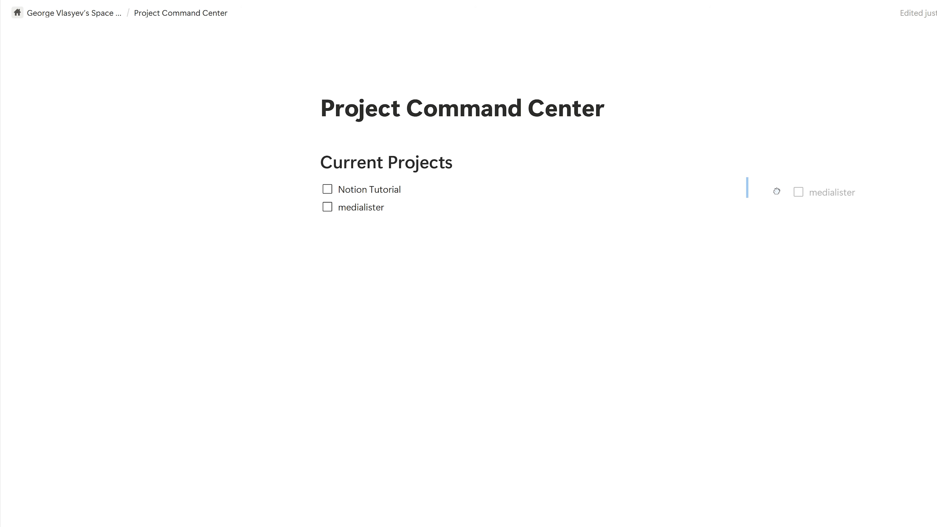
drag(777, 191, 777, 191)
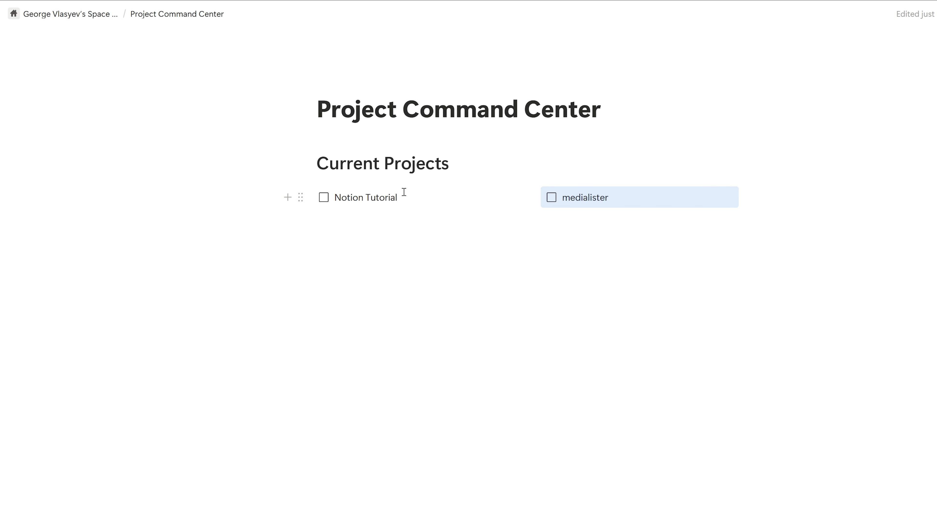
click(288, 197)
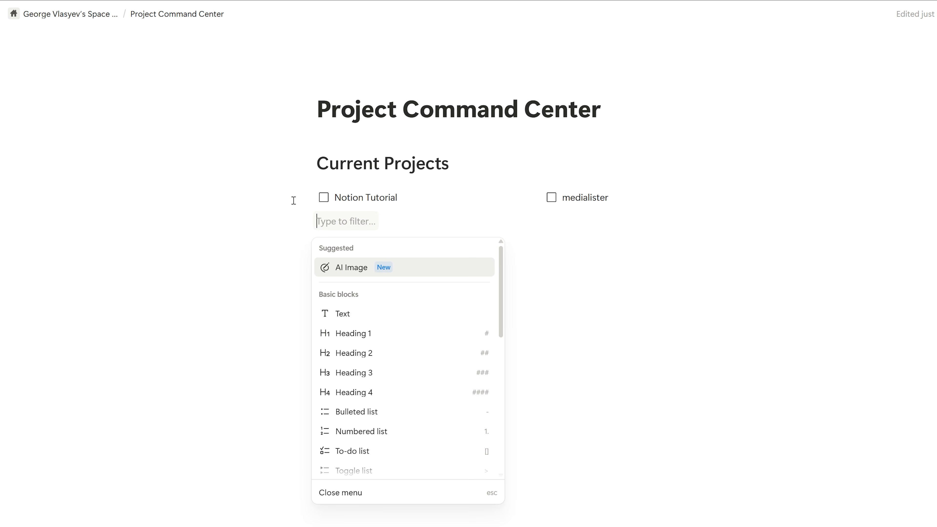
click(402, 429)
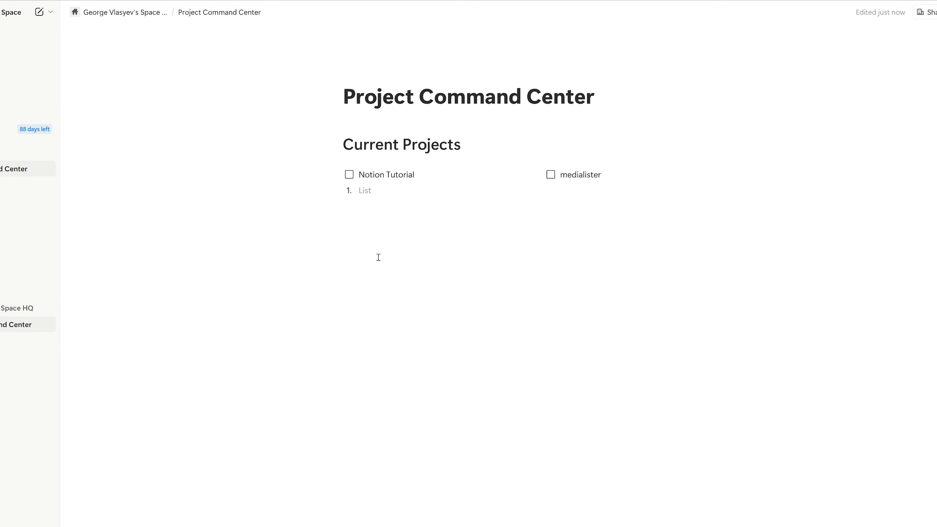
- Insert an inline database from the numbered list block using the Tasks Tracker template, with the Attach file feature turned on
click(420, 191)
text(/db)
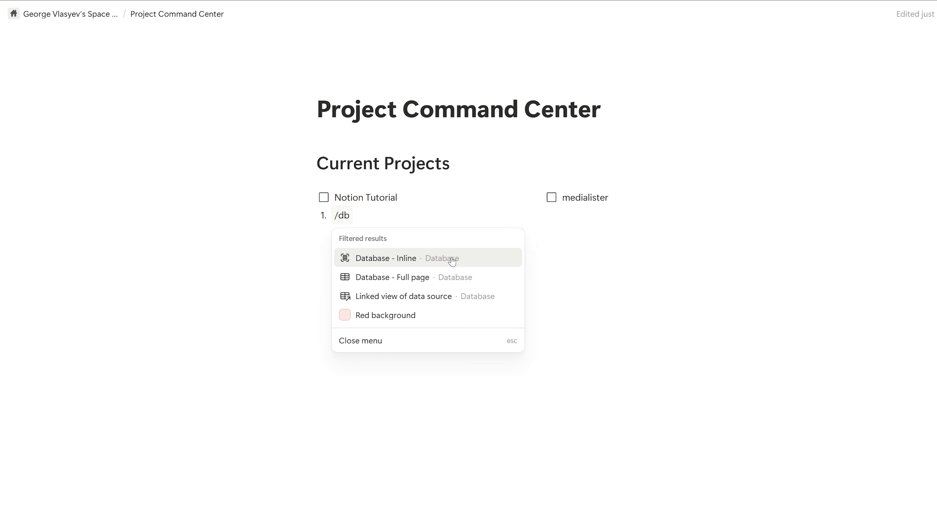
key(Return)
click(595, 357)
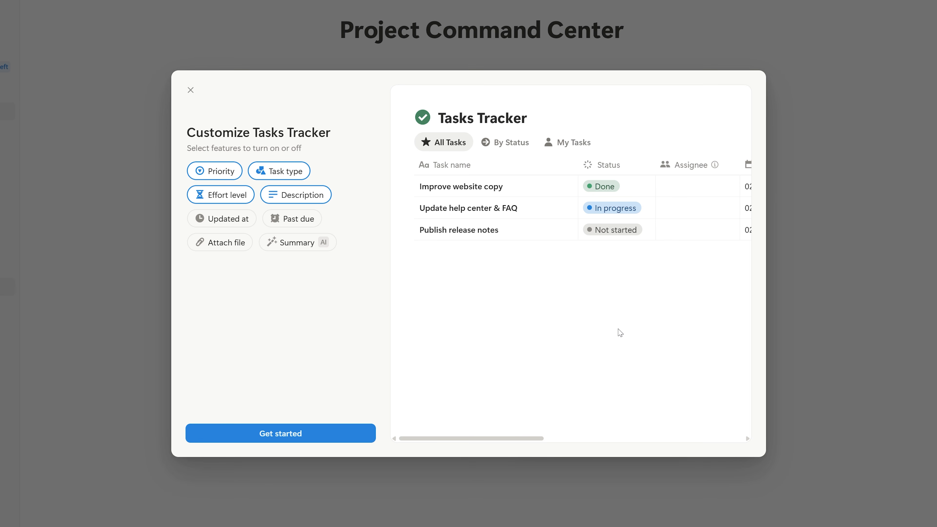
click(227, 251)
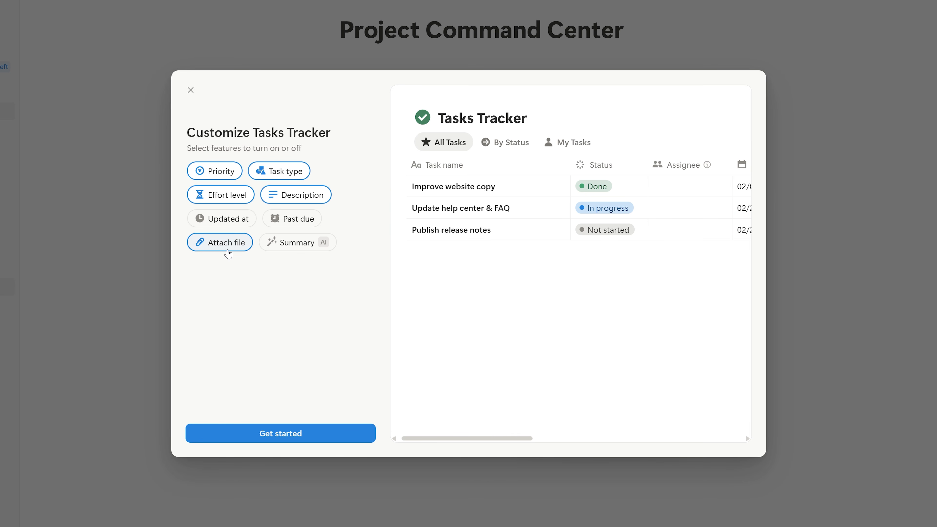
click(276, 439)
click(278, 436)
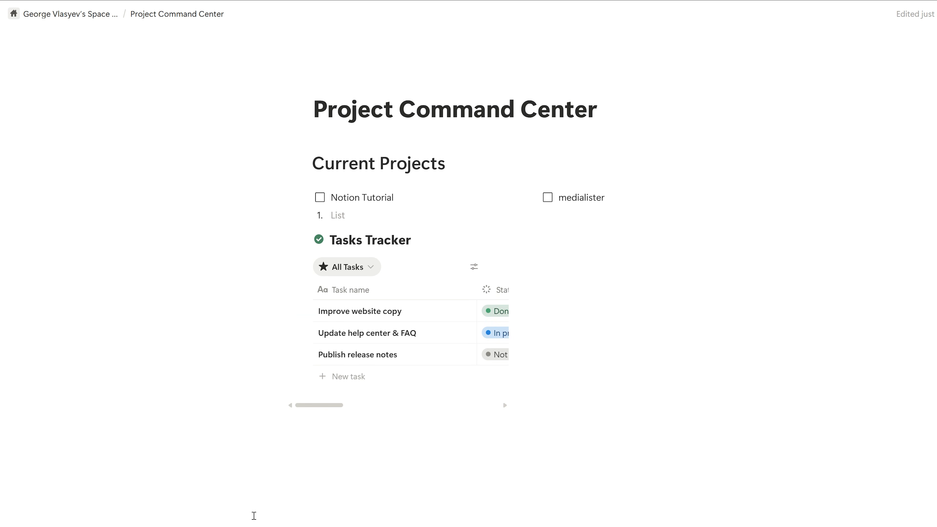
- Move the Tasks Tracker database out of the narrow column to its own full-width place below the to-do columns
drag(293, 241, 612, 351)
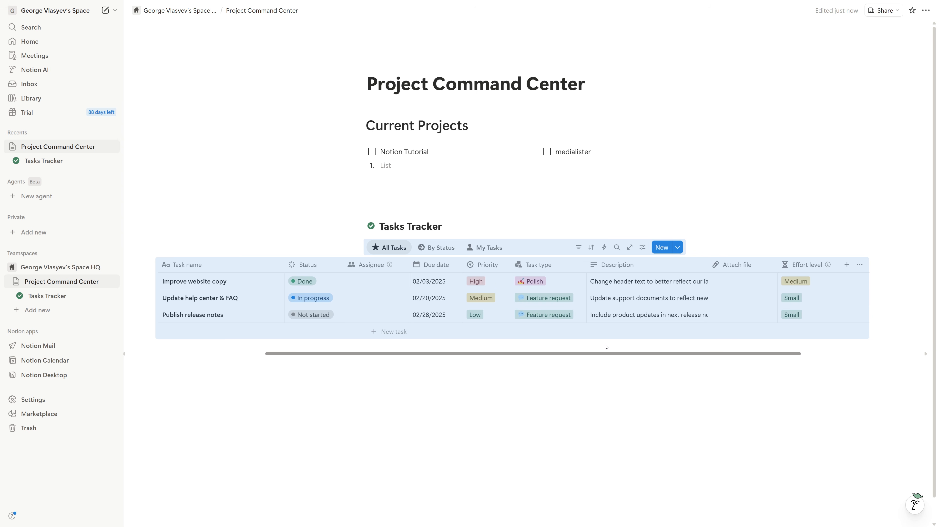
click(601, 367)
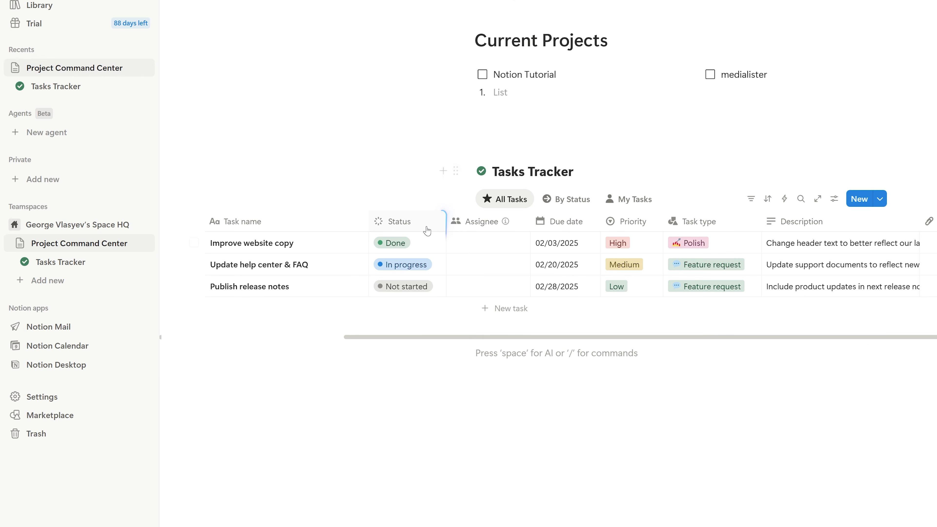
- Add a "Client Review" option to the In progress group of the Tasks Tracker's Status property
click(427, 228)
mouse_move(447, 267)
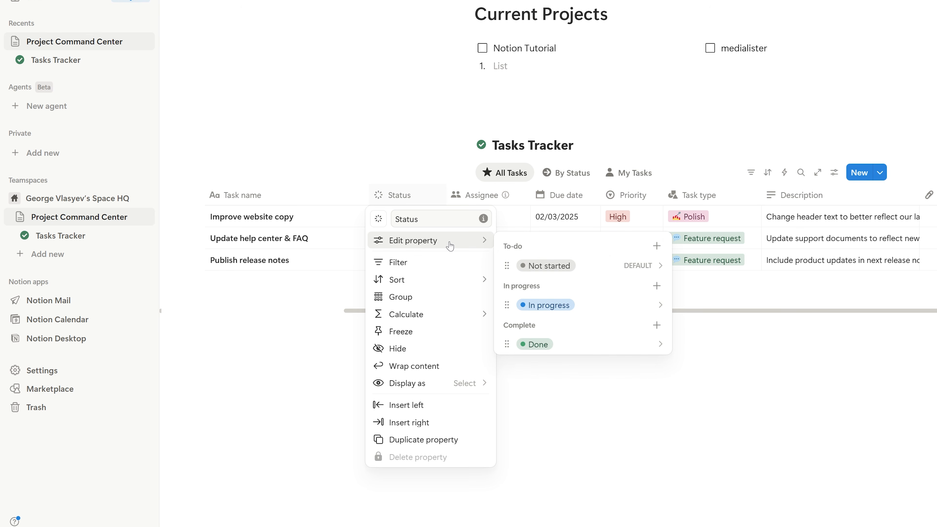
click(656, 286)
text(Client Review)
key(Return)
key(Escape)
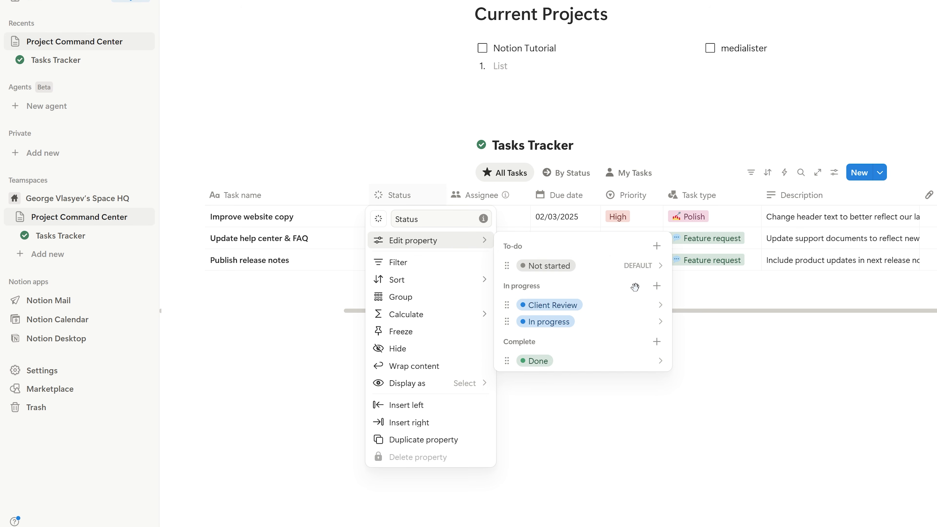
- Set the color of the Client Review status option to orange and close the Status property settings
click(544, 306)
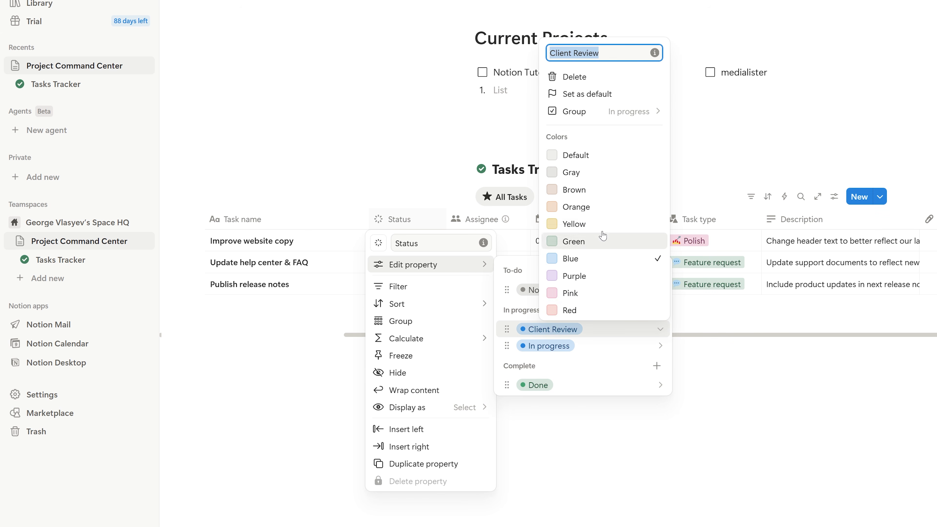
click(603, 208)
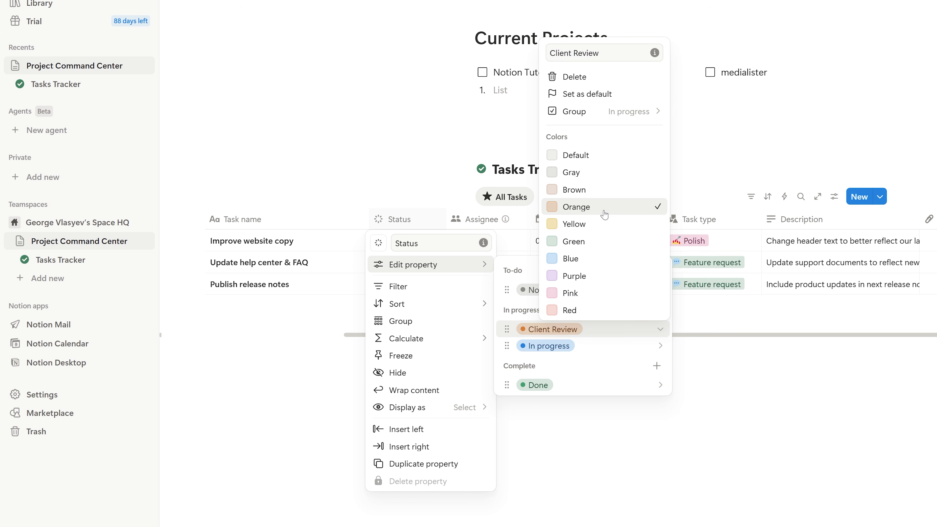
click(621, 356)
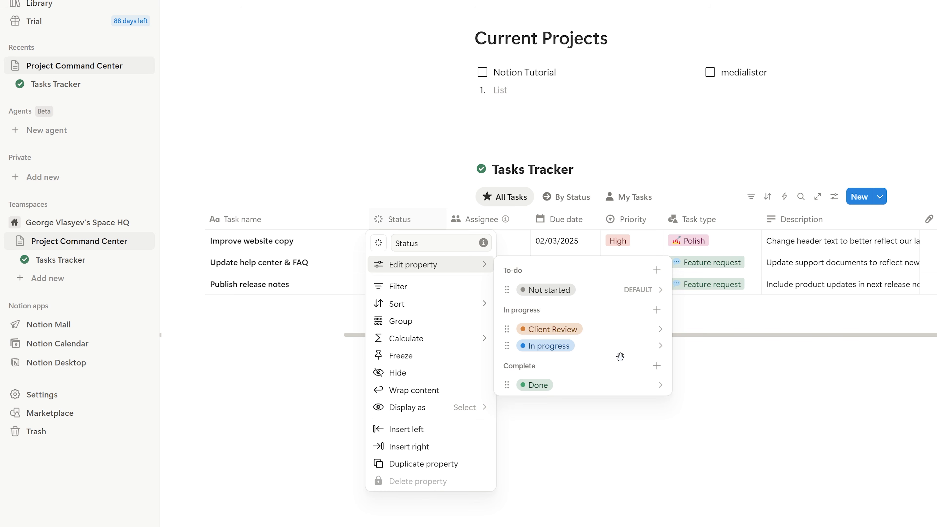
click(716, 376)
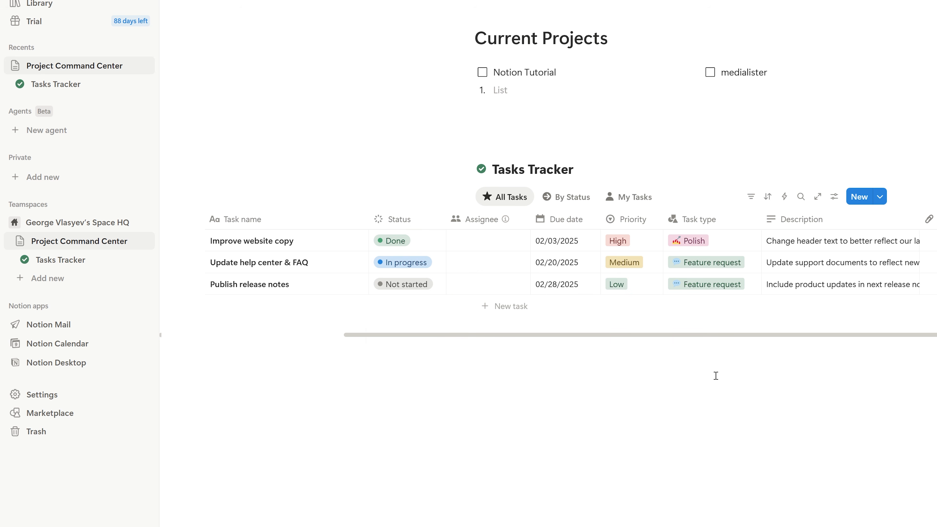
- Open the Improve website copy task page from the Tasks Tracker to view its contents, and close it
mouse_move(426, 226)
mouse_down()
mouse_move(489, 226)
mouse_move(422, 224)
mouse_up()
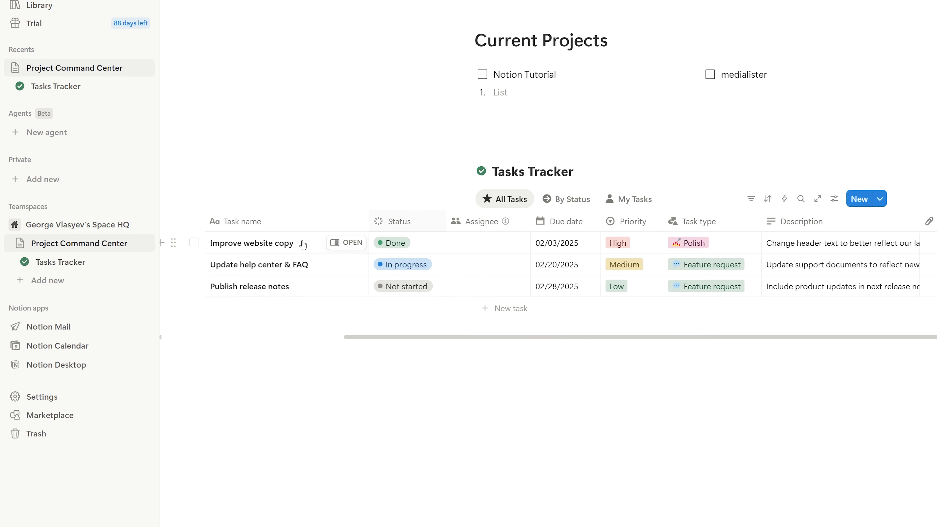
click(346, 243)
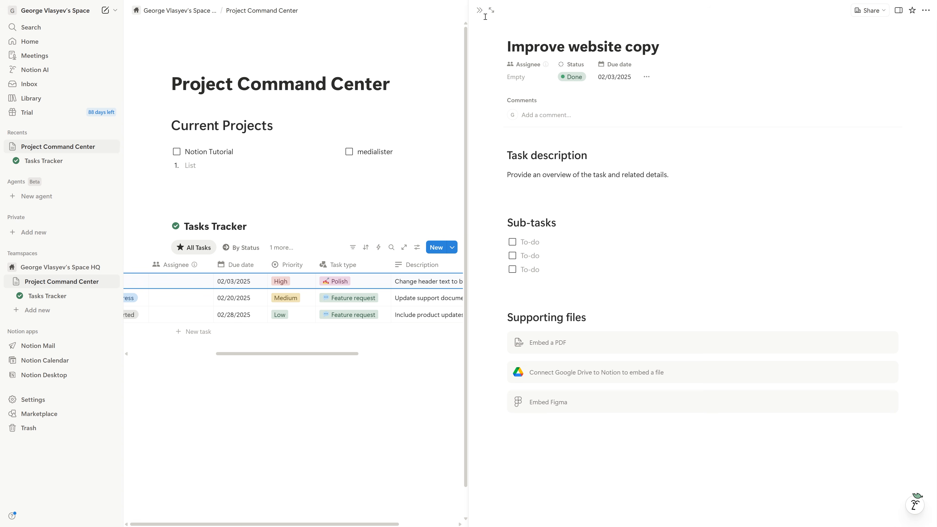
click(480, 10)
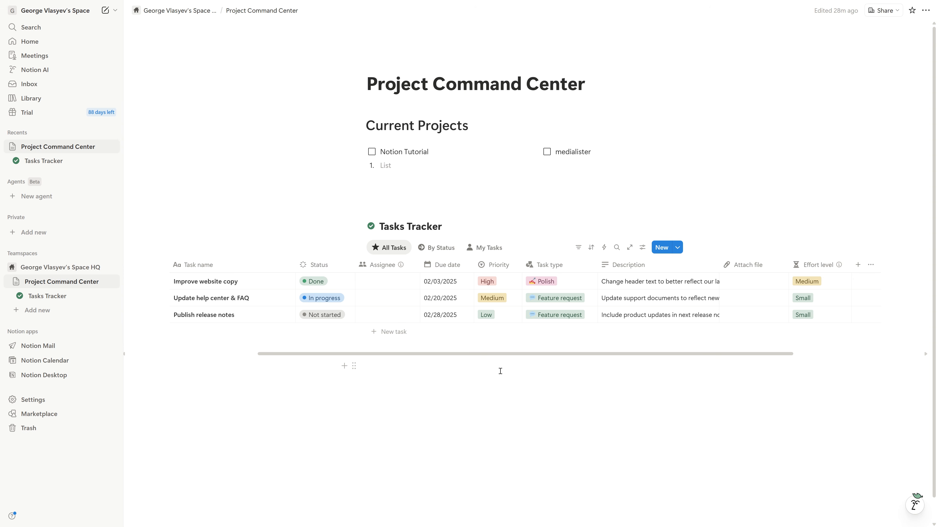
- Switch the Tasks Tracker's All Tasks view to the Board layout and move the Publish release notes card to In progress
click(642, 247)
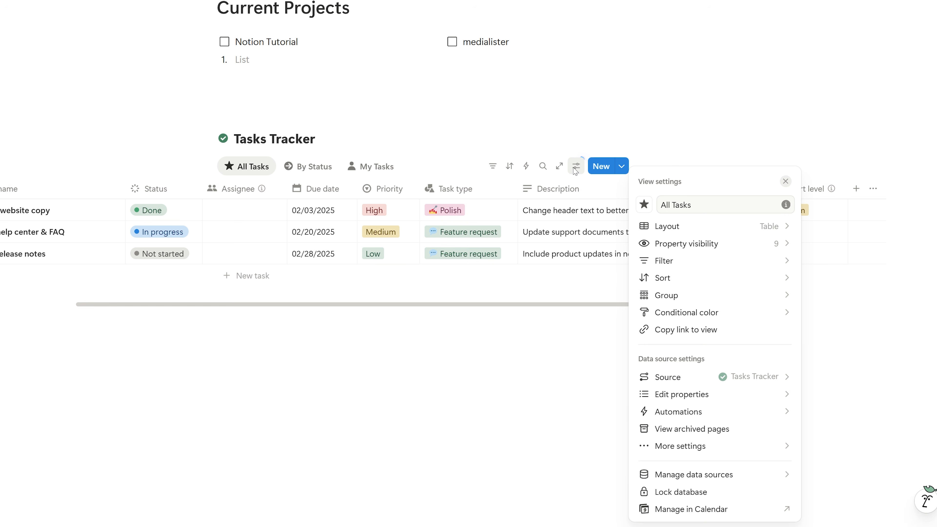
click(696, 226)
click(707, 231)
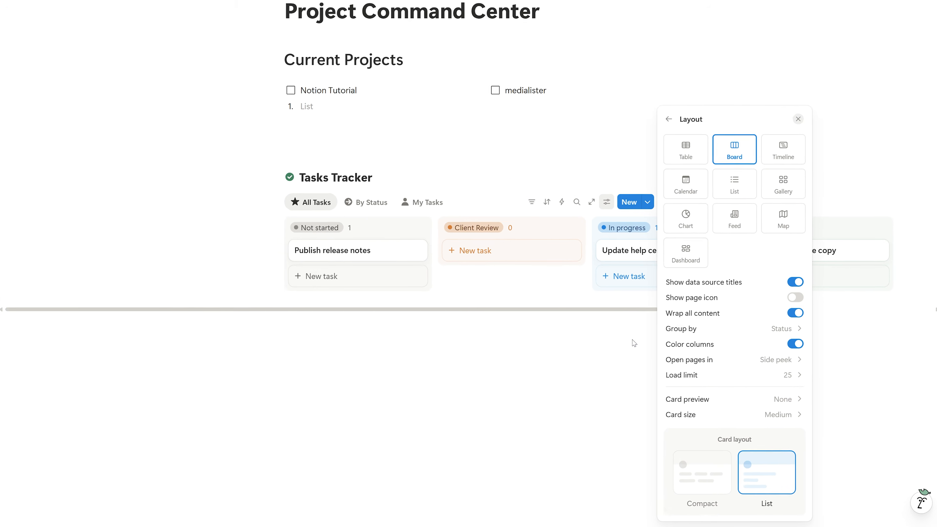
click(660, 371)
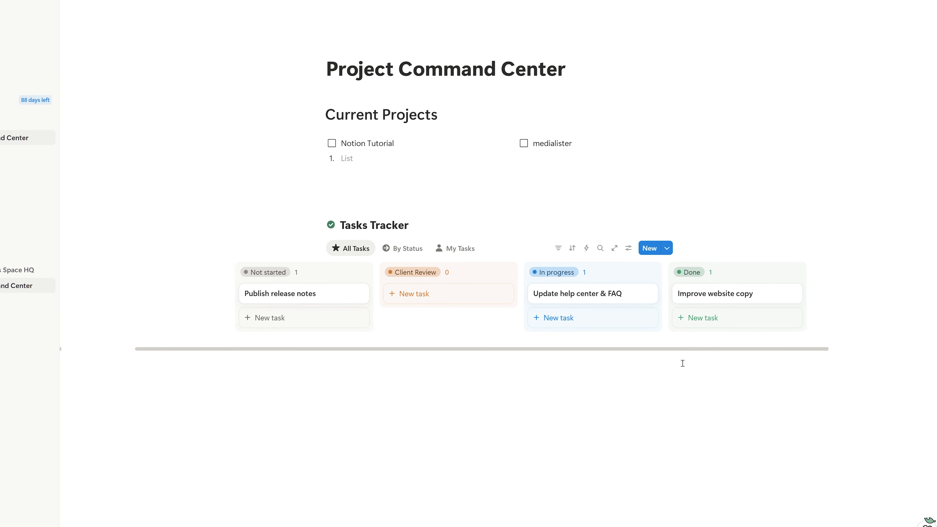
drag(244, 315, 560, 330)
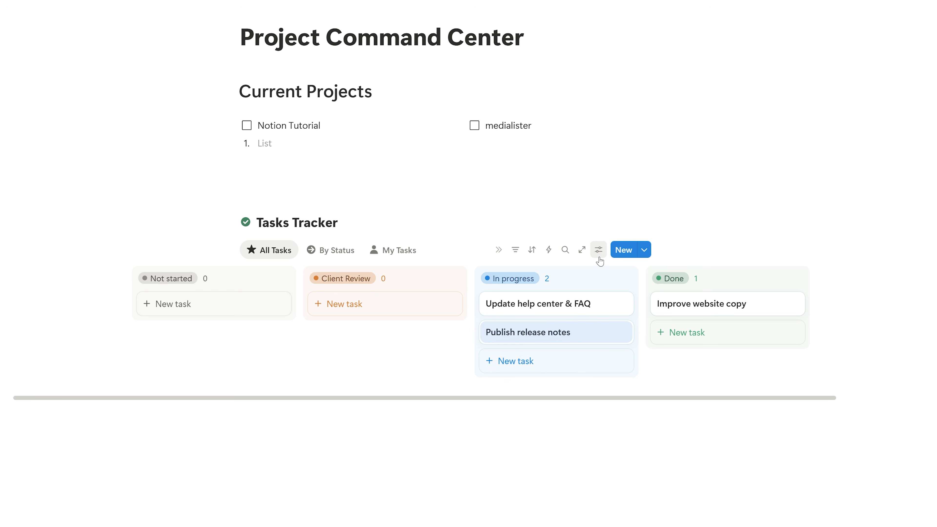
- Switch the Tasks Tracker's All Tasks view to the Calendar layout
click(598, 250)
click(715, 214)
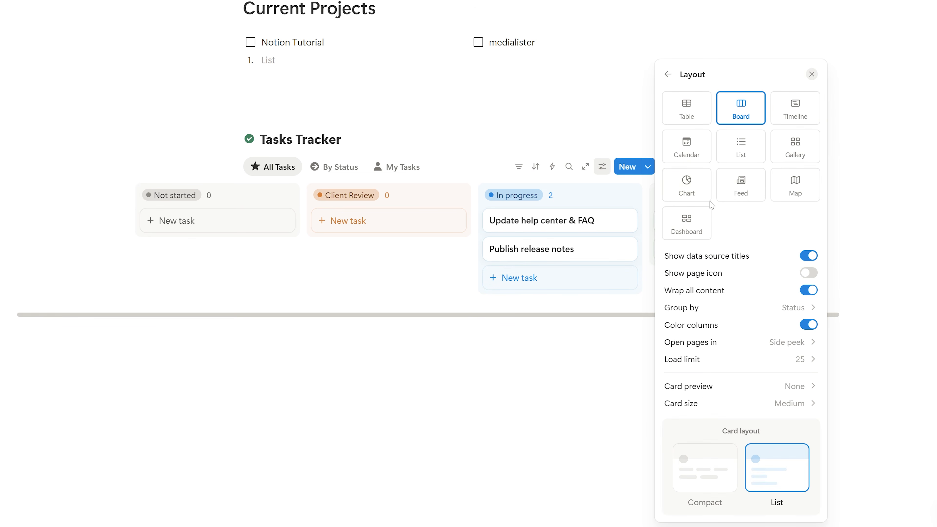
click(689, 162)
click(691, 162)
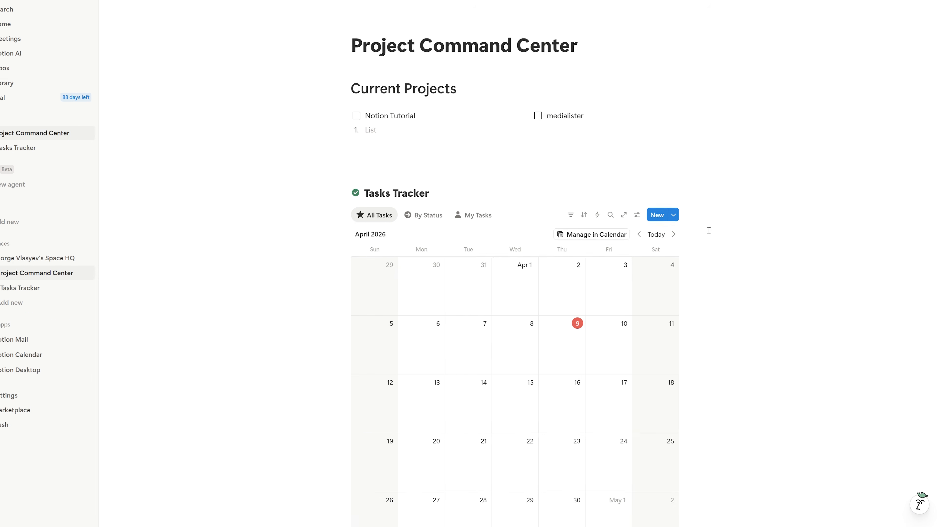
scroll(709, 230, down, 3)
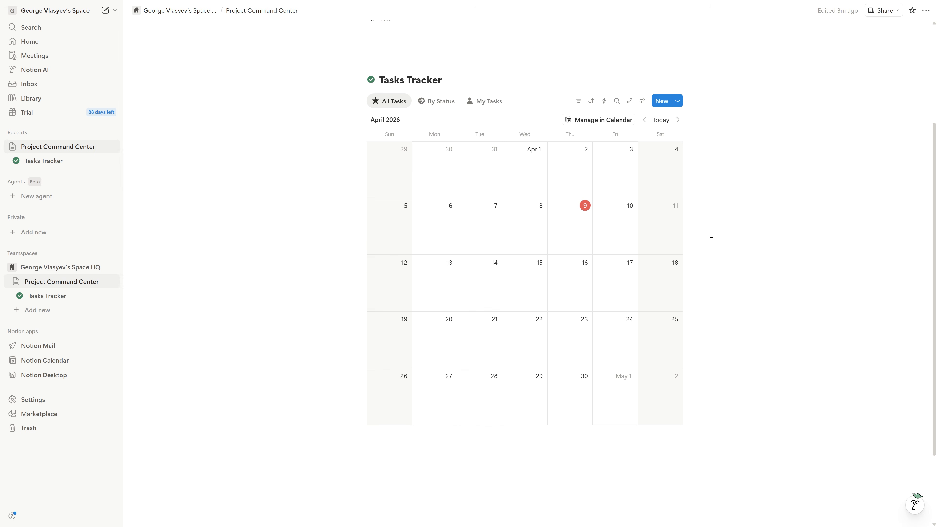
- Change the Tasks Tracker's All Tasks view from Calendar to another layout
click(642, 101)
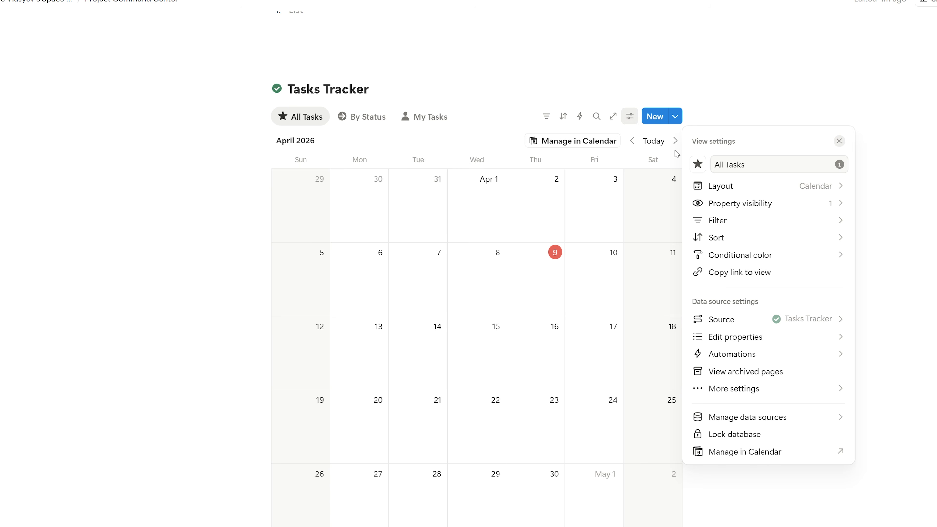
click(741, 186)
click(821, 192)
click(821, 195)
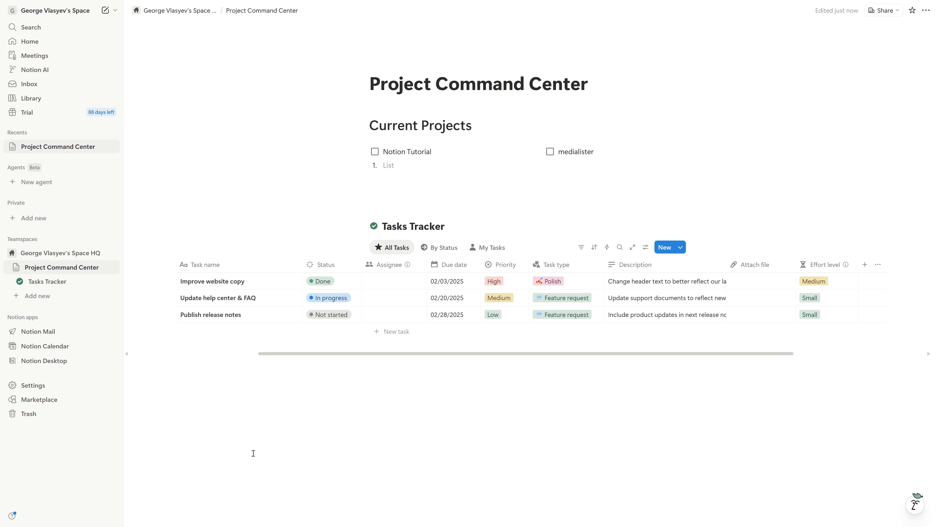
- Insert an inline database below the Tasks Tracker using the Projects template, and show its All Projects view
click(437, 367)
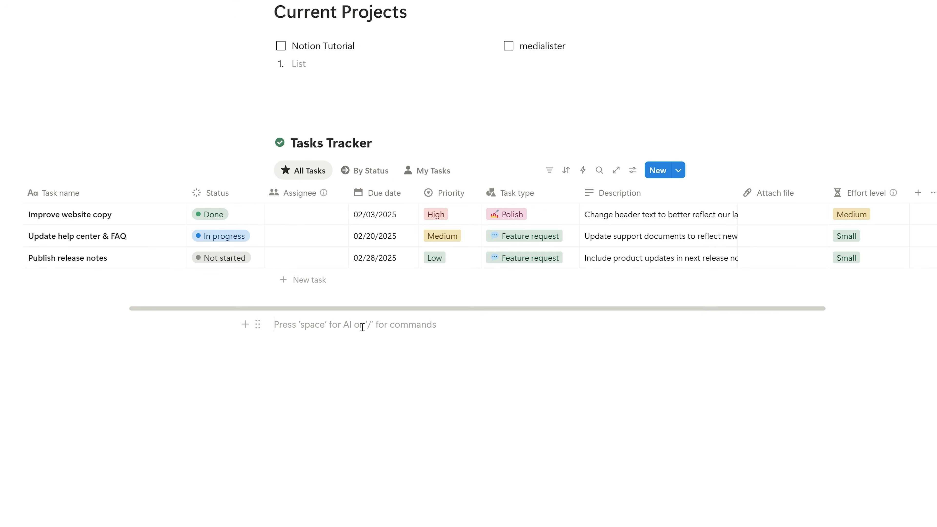
text(/db)
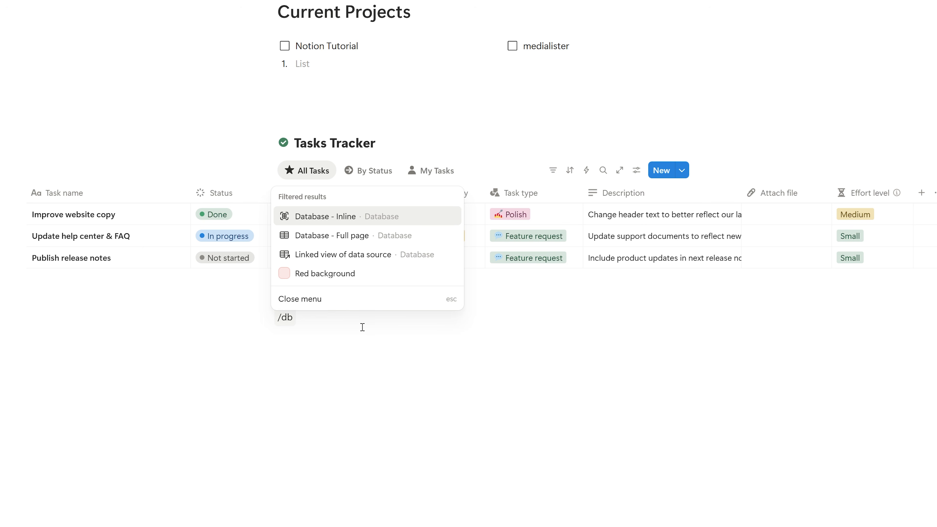
click(404, 216)
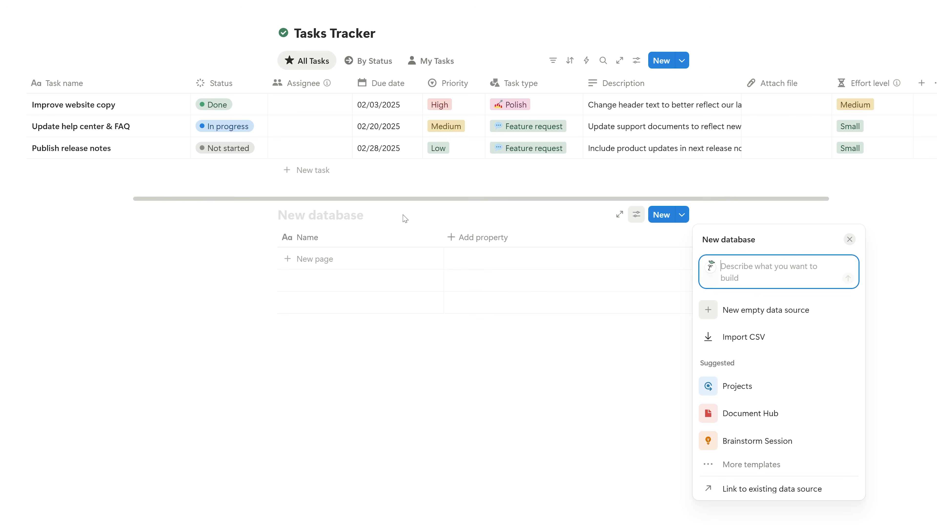
click(764, 385)
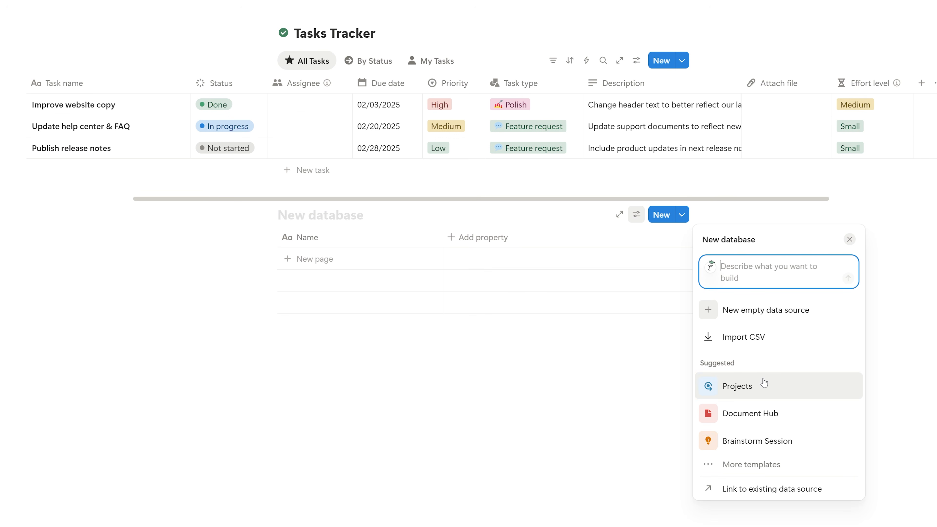
click(283, 432)
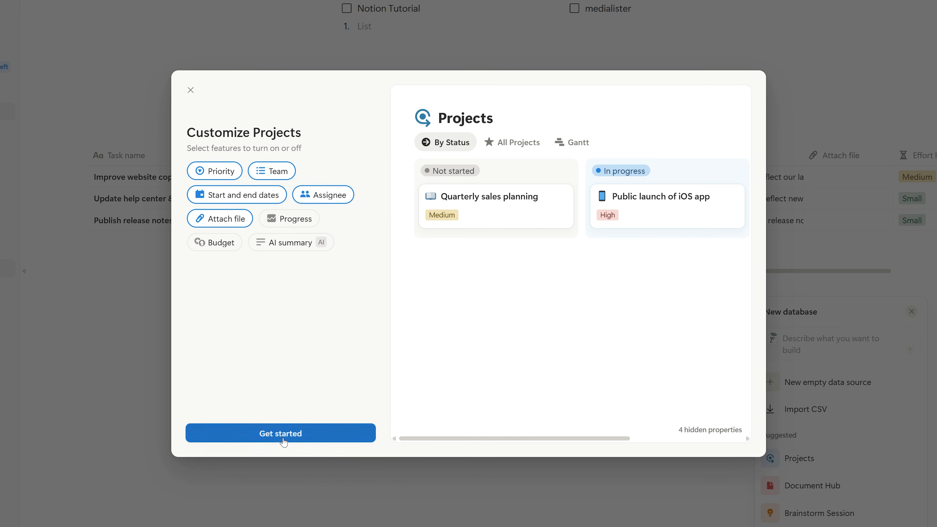
click(400, 315)
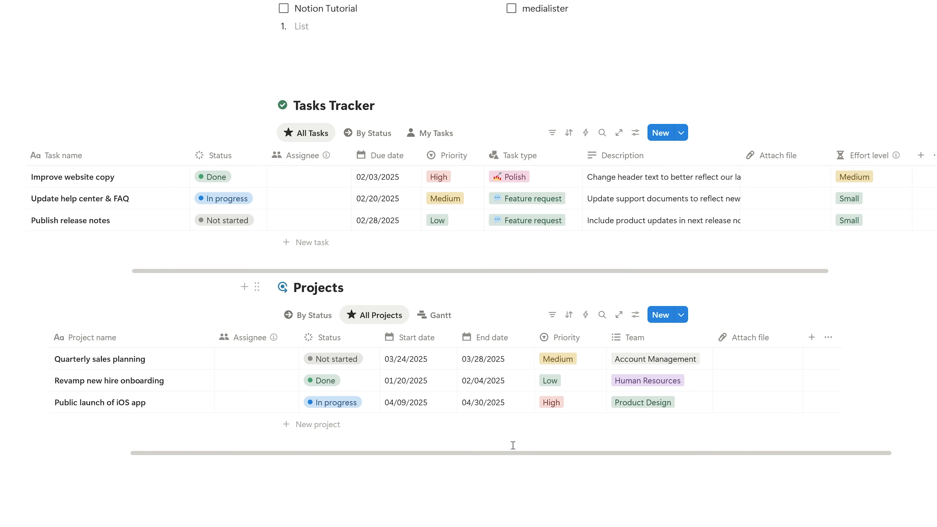
- Add a two-way relation property to the Tasks Tracker that links to the Projects database
click(840, 155)
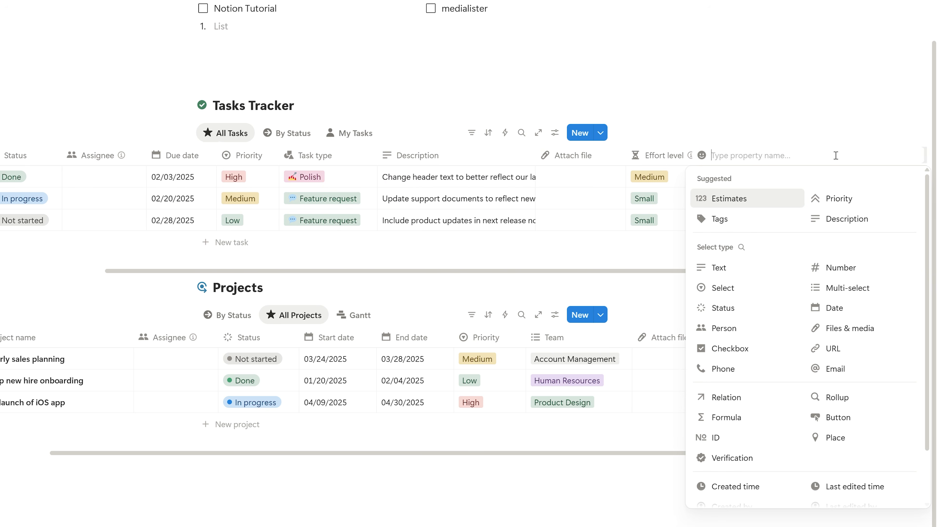
click(766, 396)
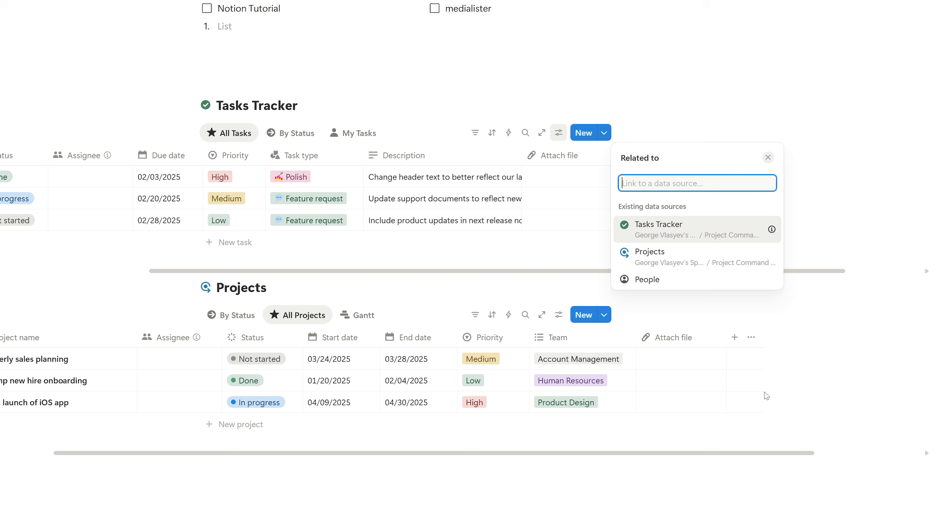
click(702, 262)
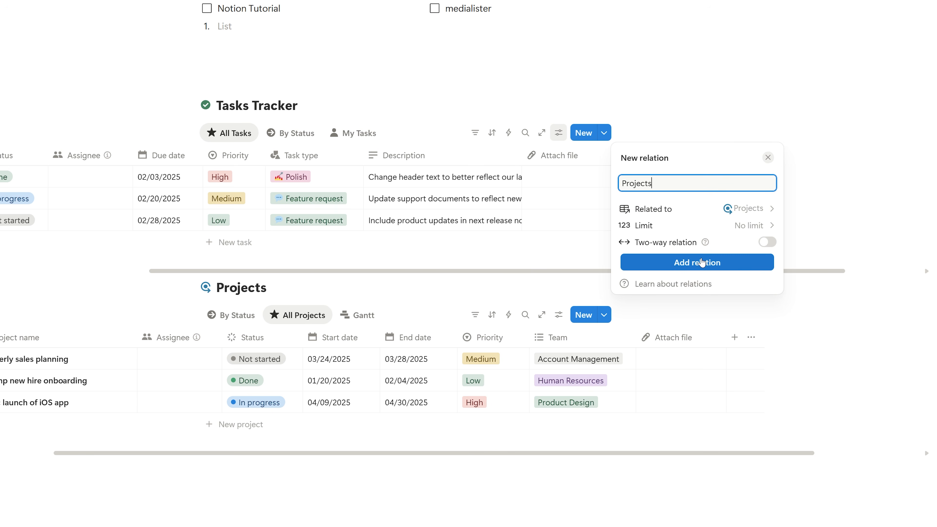
click(767, 241)
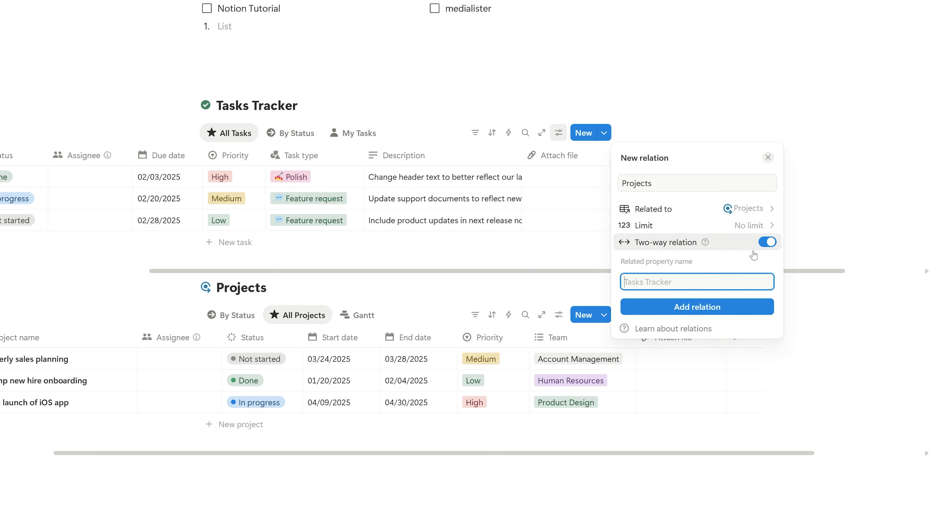
click(696, 313)
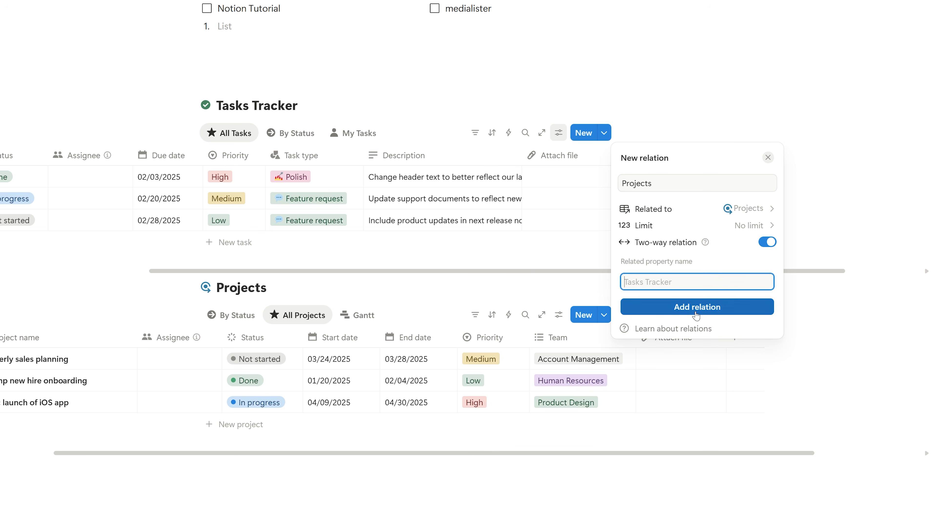
- Link all three tasks in the Tasks Tracker to the Public launch of iOS app project
click(577, 255)
click(564, 182)
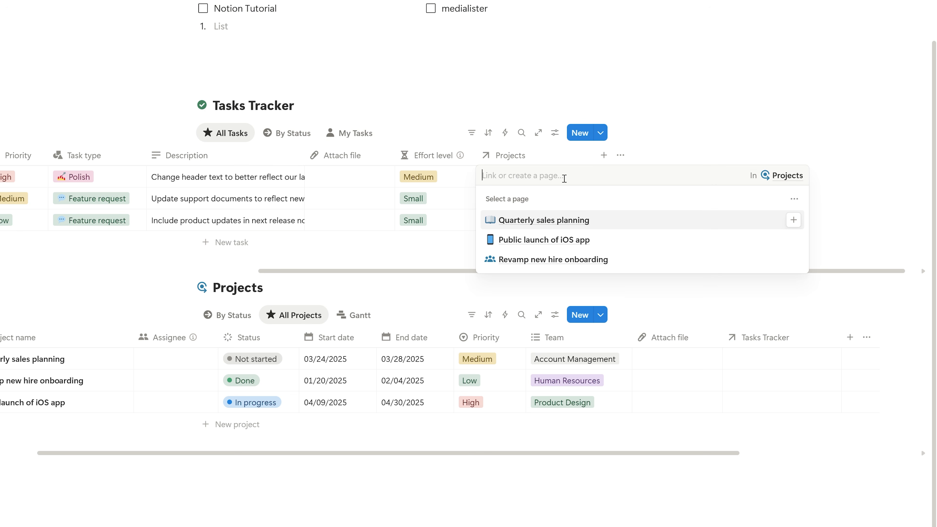
click(595, 241)
click(464, 252)
click(542, 200)
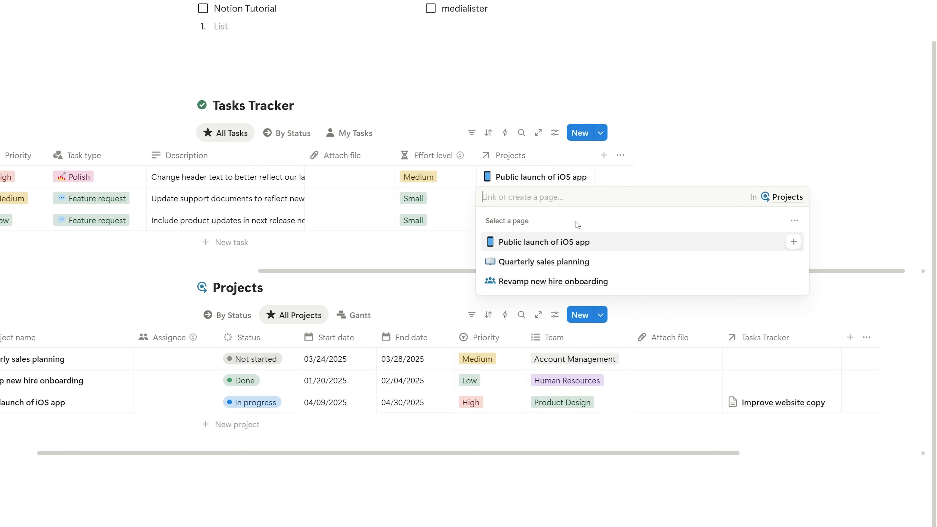
click(598, 247)
click(450, 248)
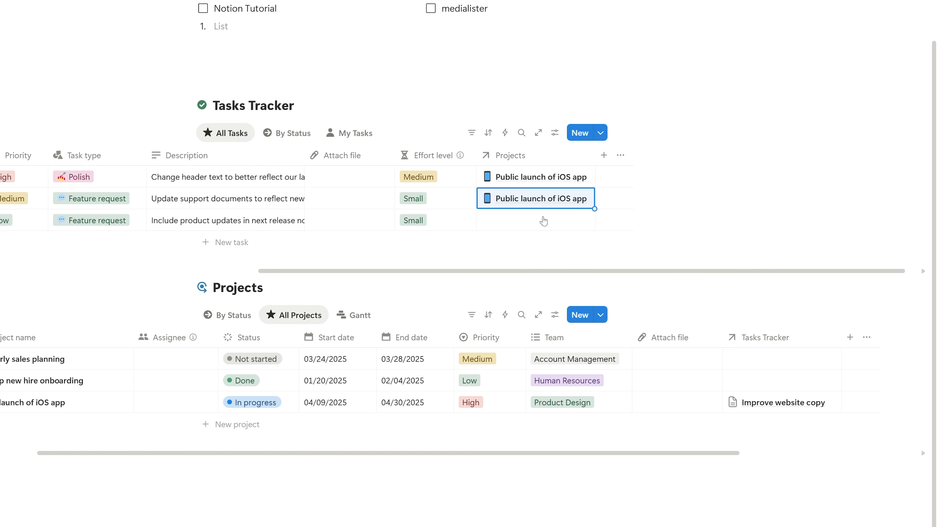
click(541, 220)
click(599, 264)
click(454, 252)
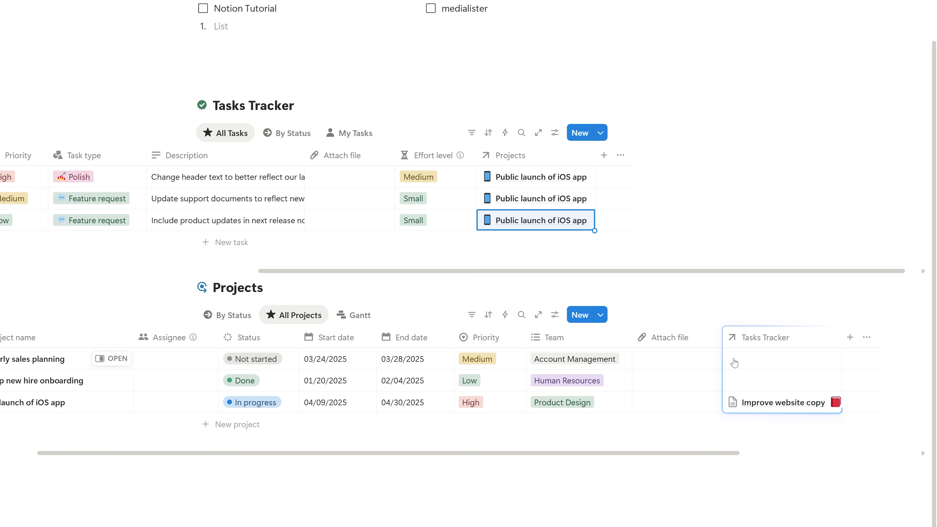
- View the tasks available for linking to the Quarterly sales planning project, and close the list without selecting one
click(762, 359)
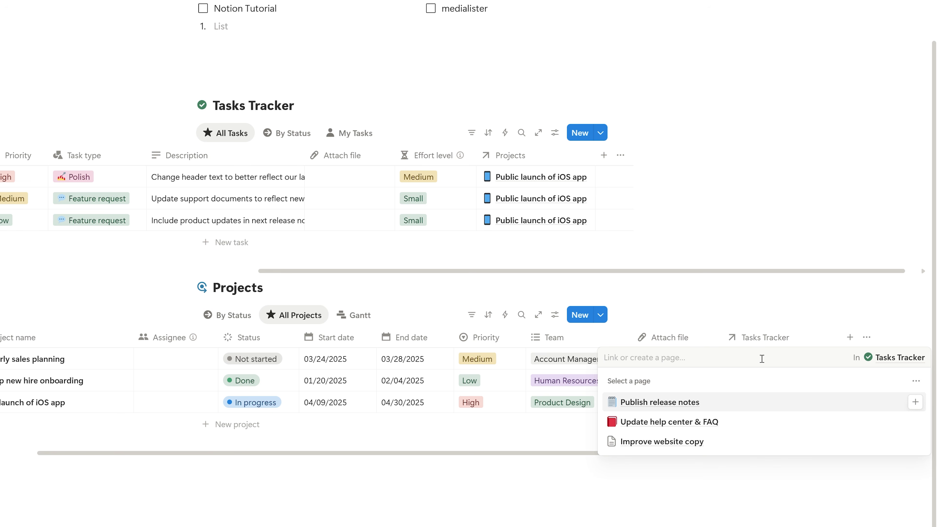
click(503, 435)
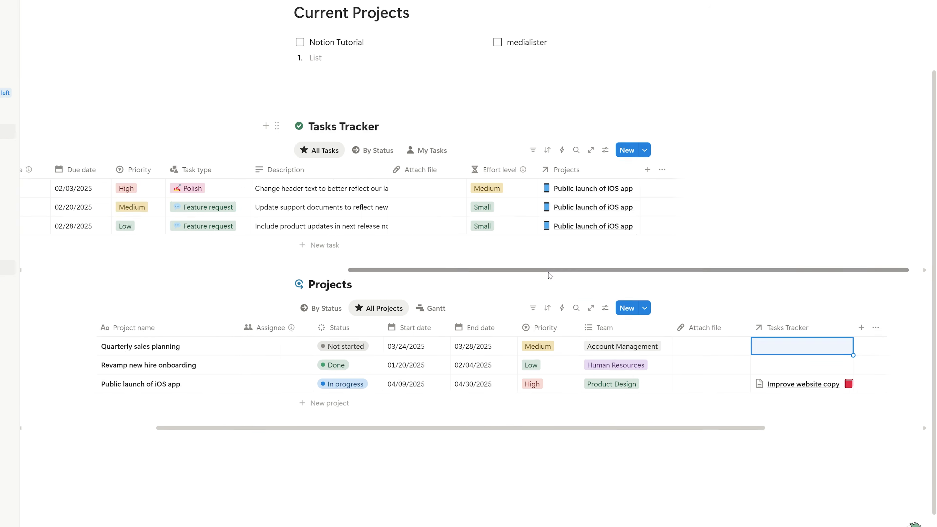
scroll(516, 277, left, 5)
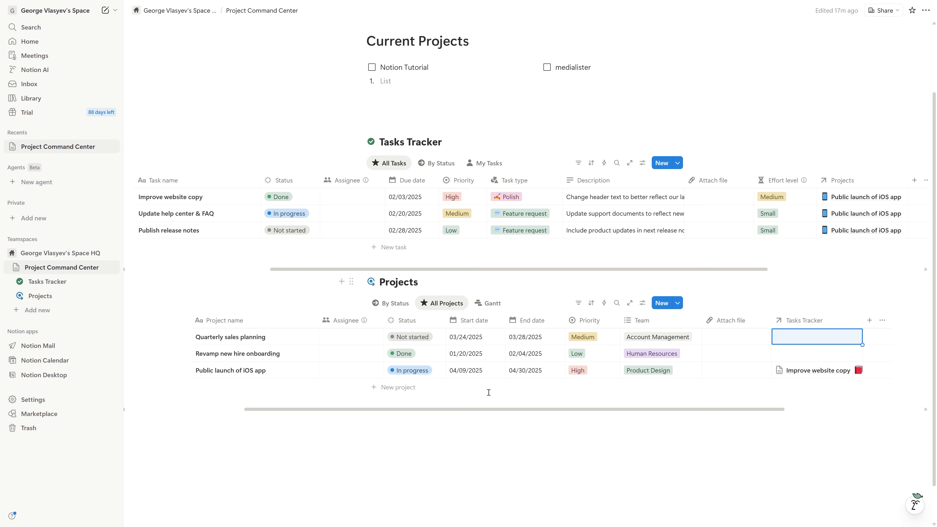
- Add a rollup property to the Projects database that draws on the Tasks Tracker relation
click(870, 320)
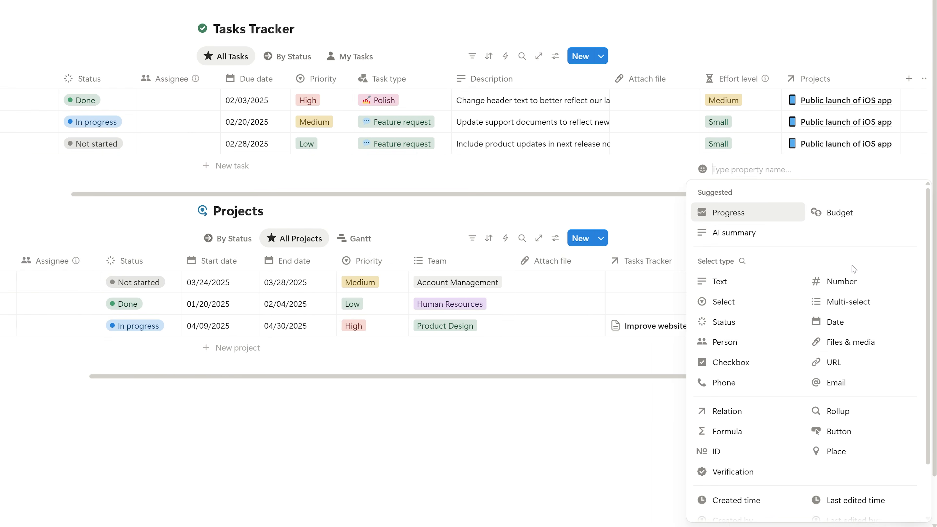
click(871, 411)
click(749, 262)
mouse_move(753, 307)
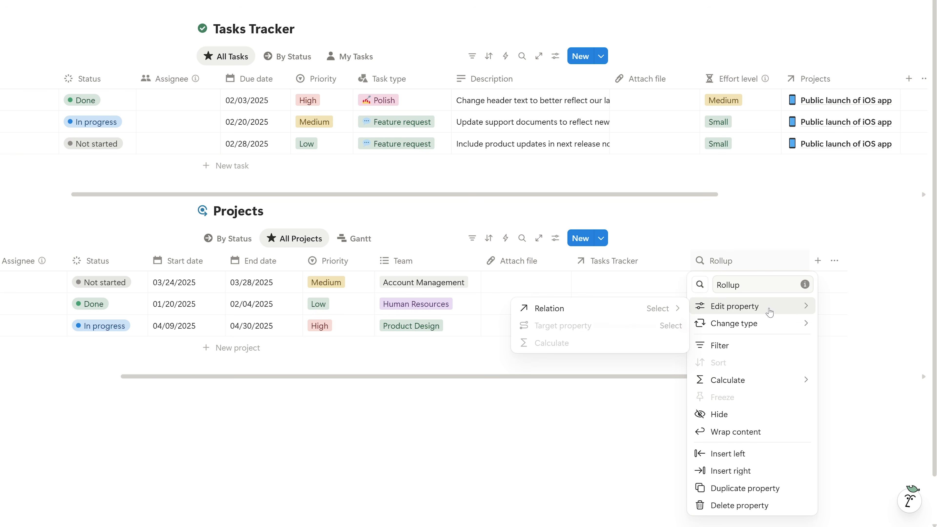
click(606, 315)
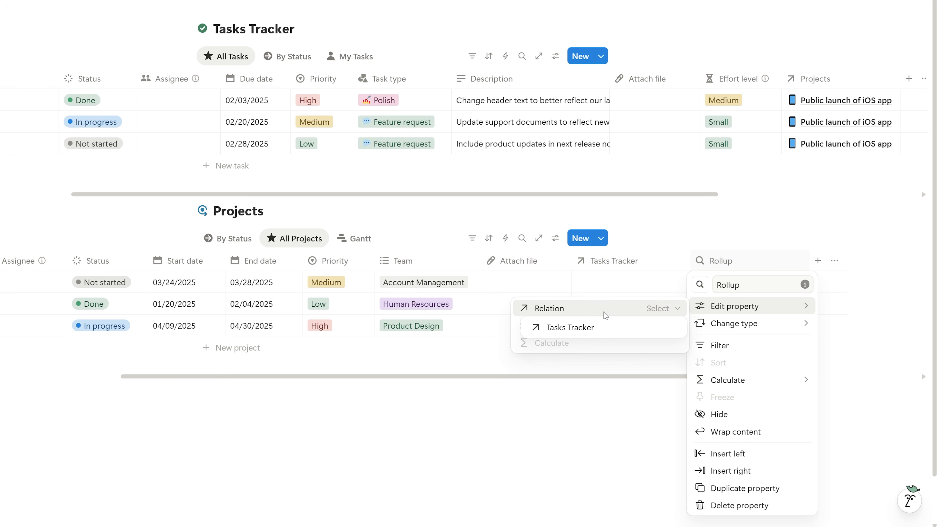
click(602, 328)
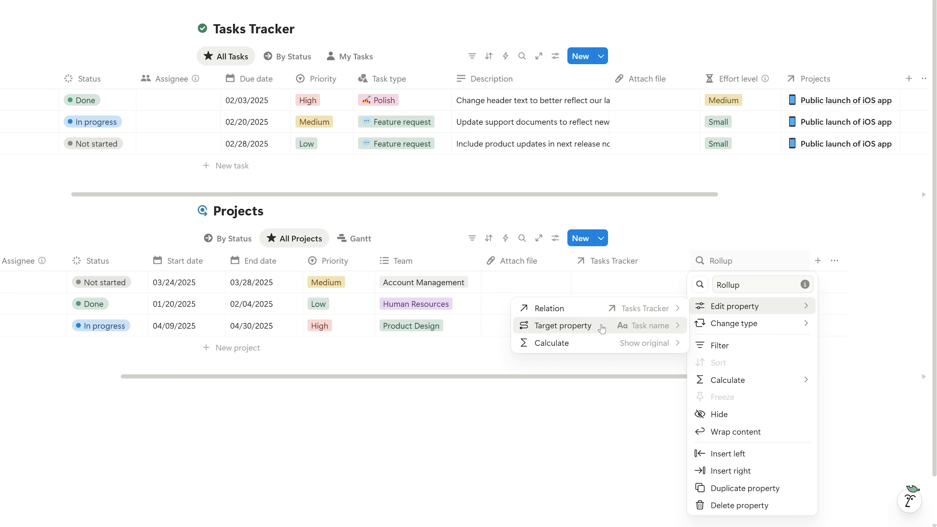
- Set the rollup's target property to Status and its calculation to Percent per group
click(603, 326)
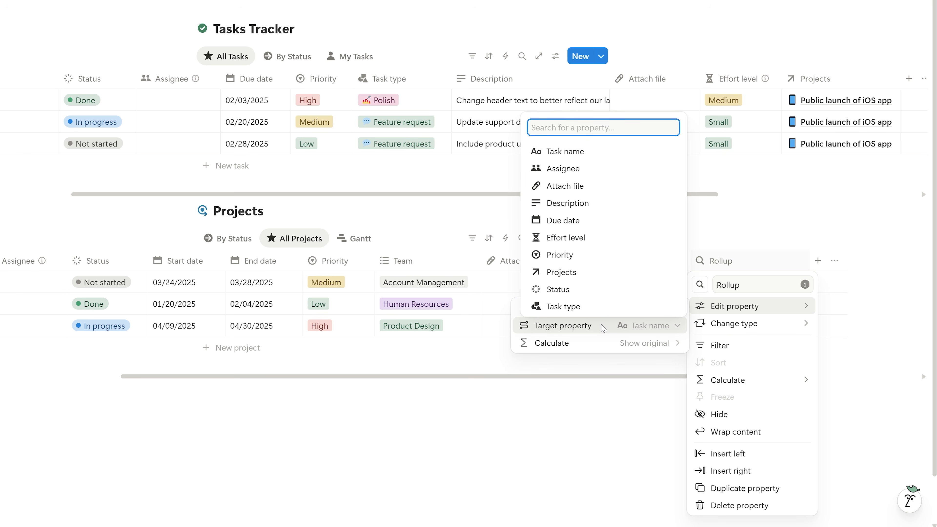
click(592, 289)
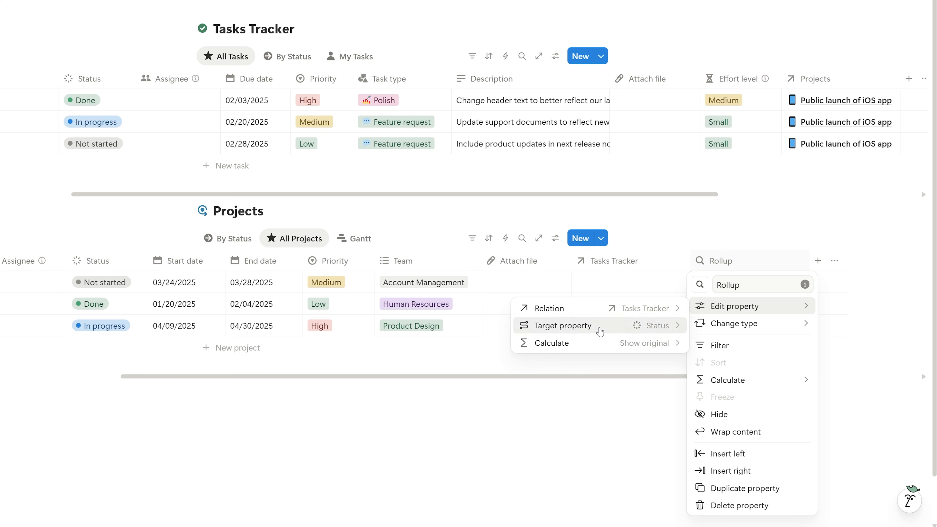
click(594, 343)
mouse_move(623, 396)
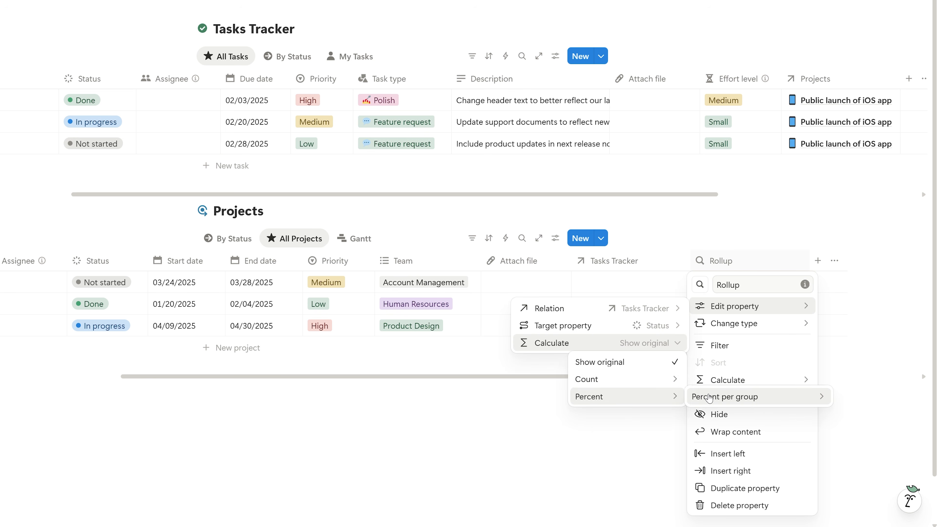
click(619, 415)
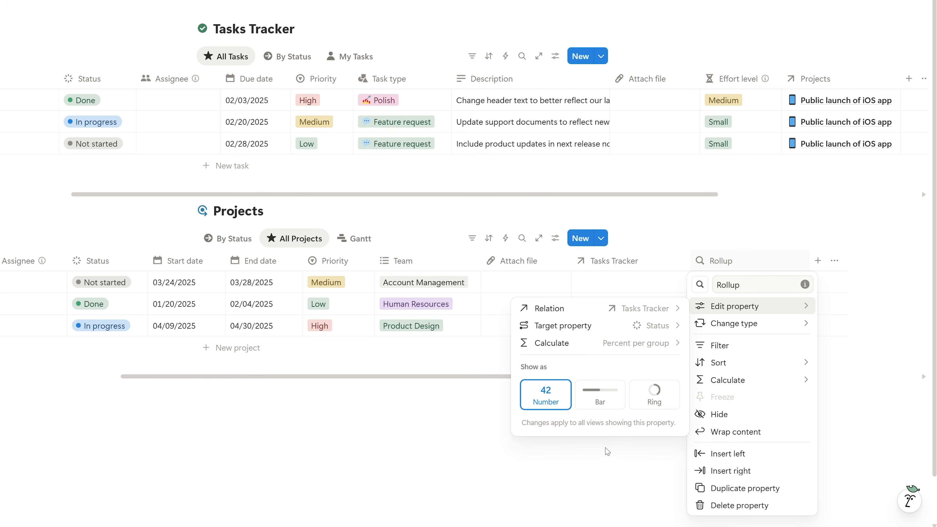
click(598, 458)
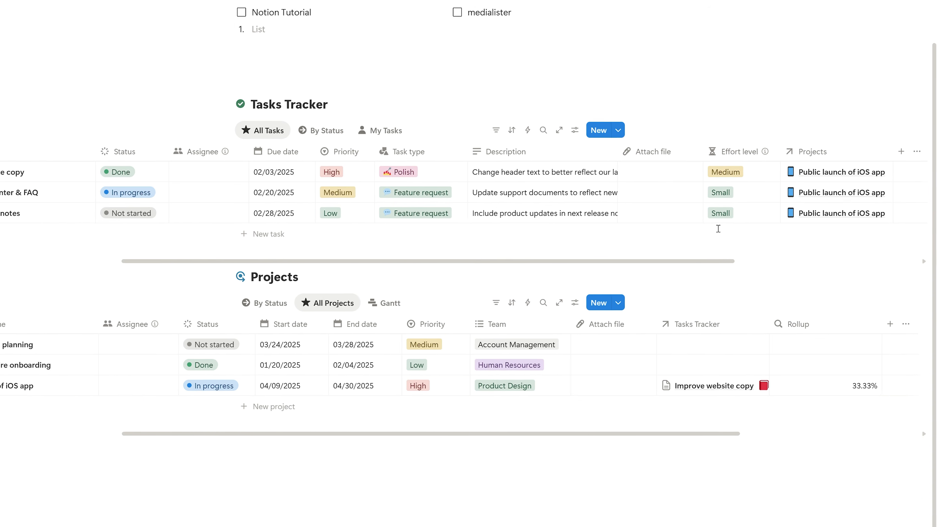
- Add a date property named Completion Date to the Tasks Tracker
click(901, 153)
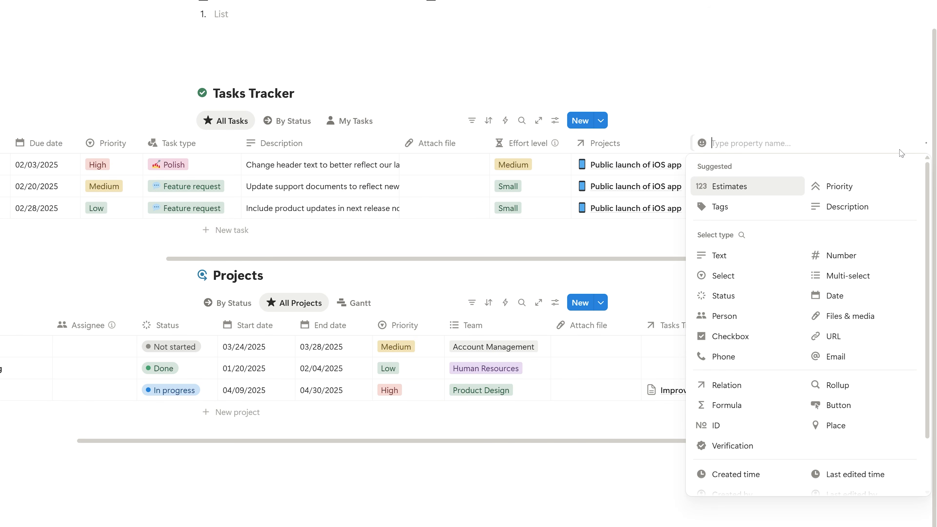
click(854, 296)
click(748, 144)
text(Completion Date)
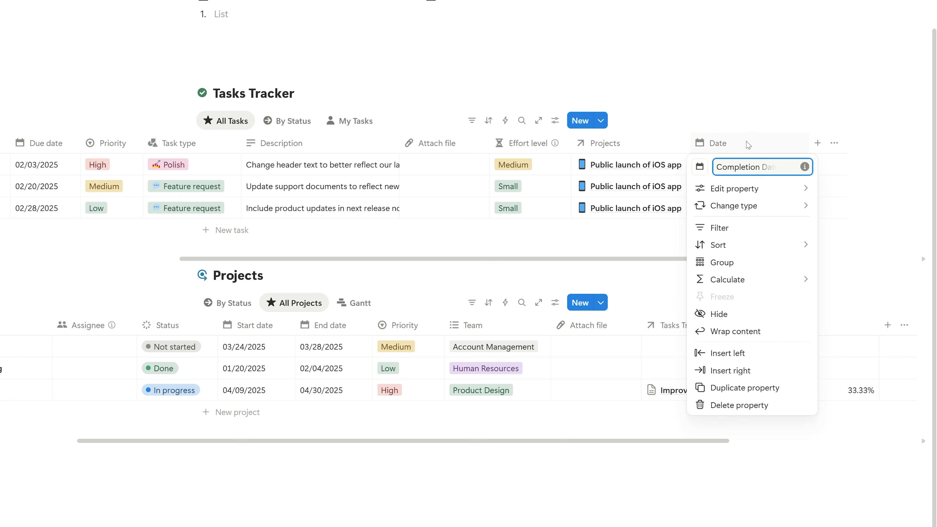
click(854, 229)
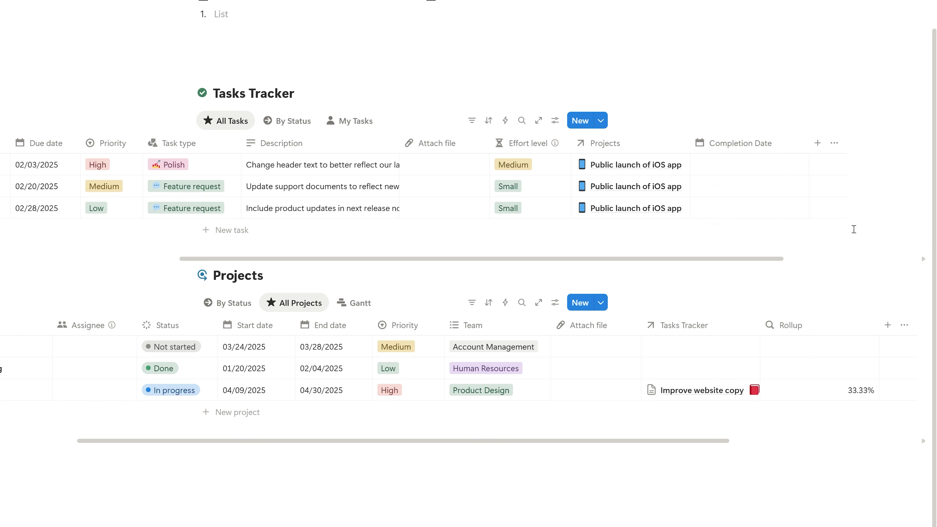
- Start a new automation for the Tasks Tracker that triggers when Status is set to any option
click(506, 120)
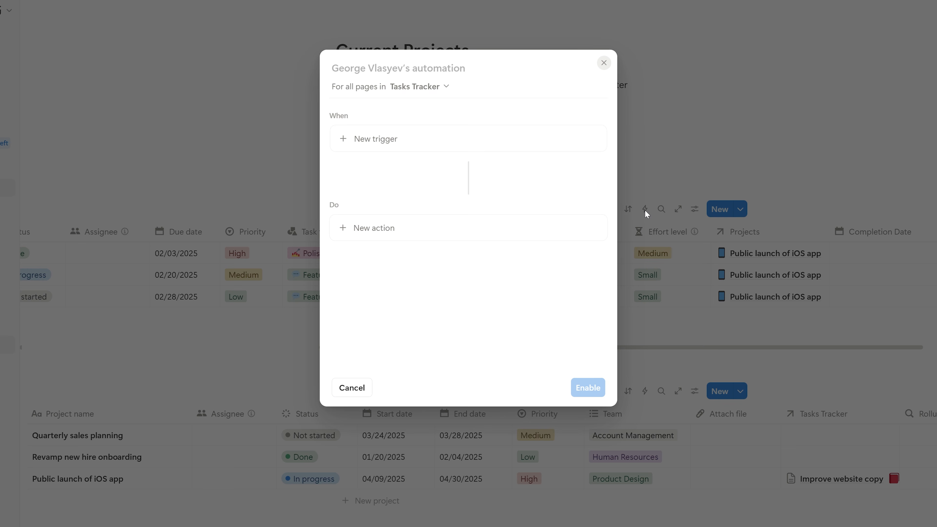
click(413, 144)
click(400, 305)
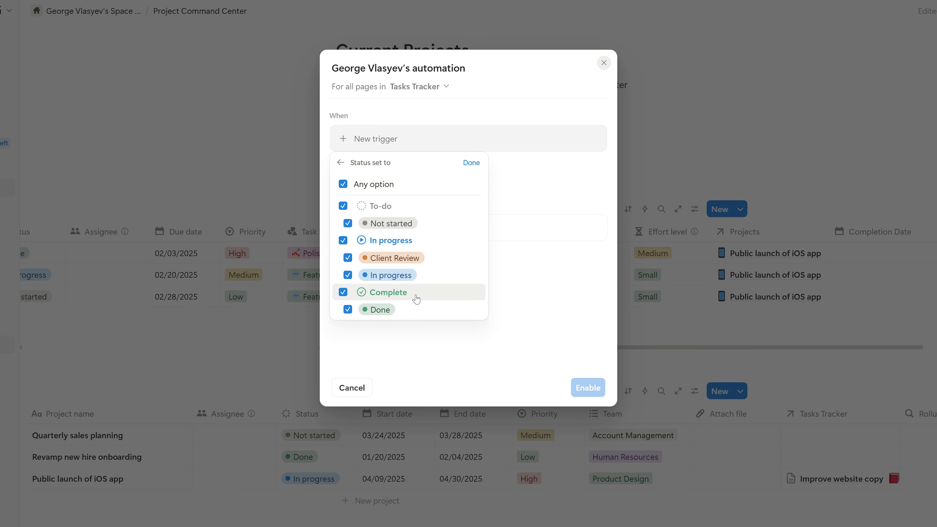
click(472, 165)
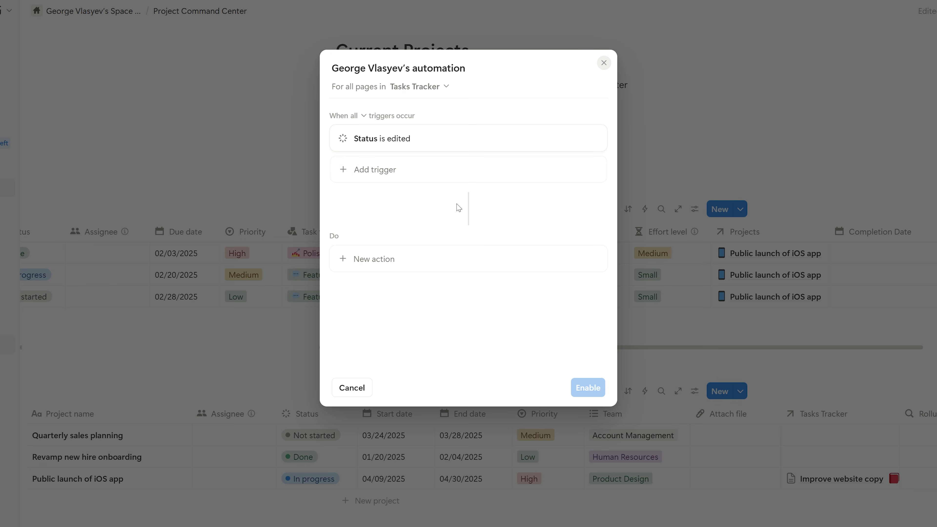
- Add an action that sets Completion Date to Date triggered, and enable the automation
click(417, 261)
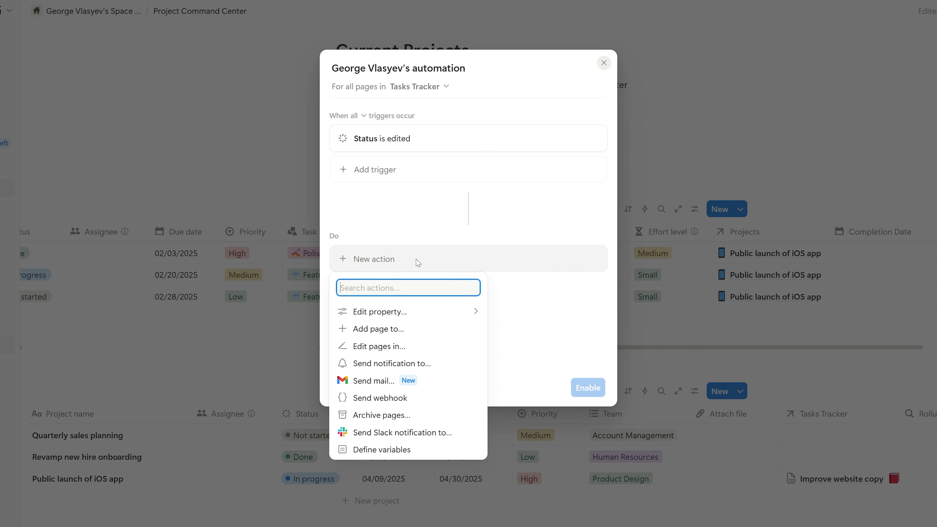
click(424, 312)
click(434, 467)
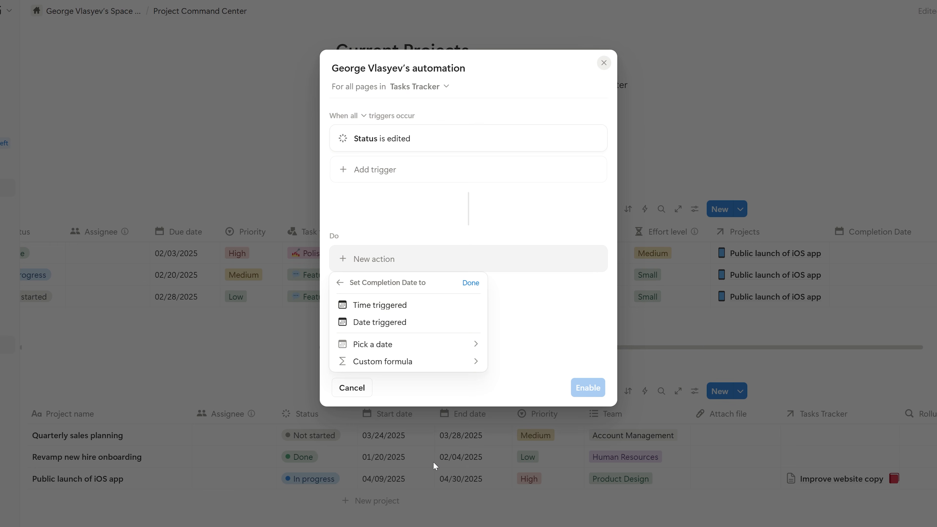
click(421, 324)
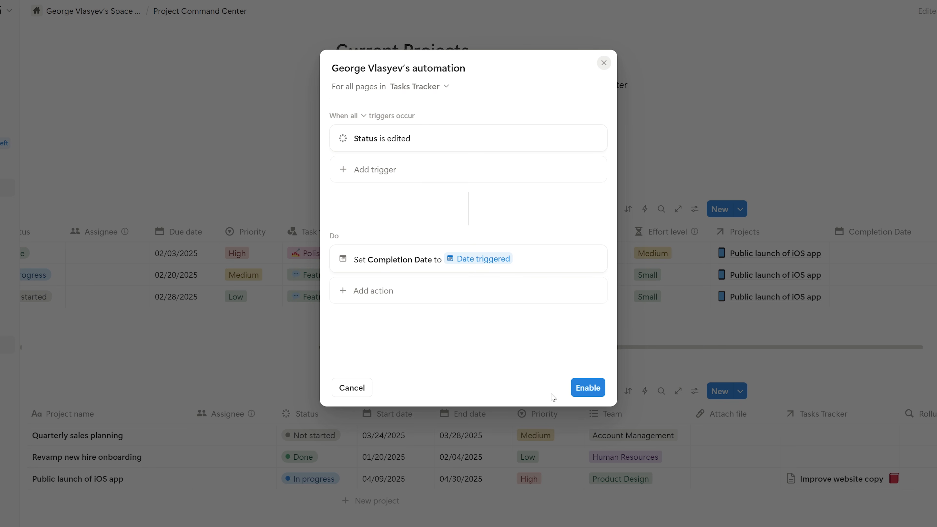
click(586, 387)
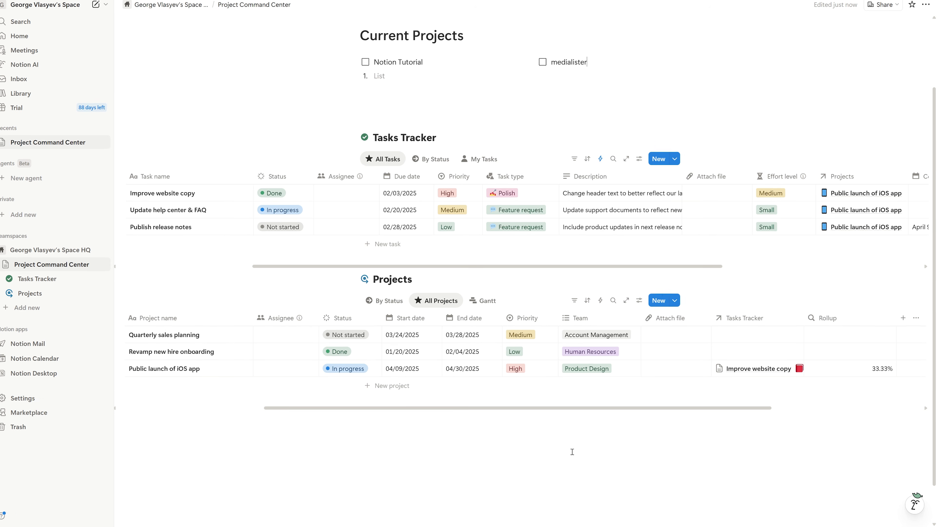
- Ask Notion AI to "Summarize this page.", and follow up with "How many of our tasks are complete?"
click(912, 511)
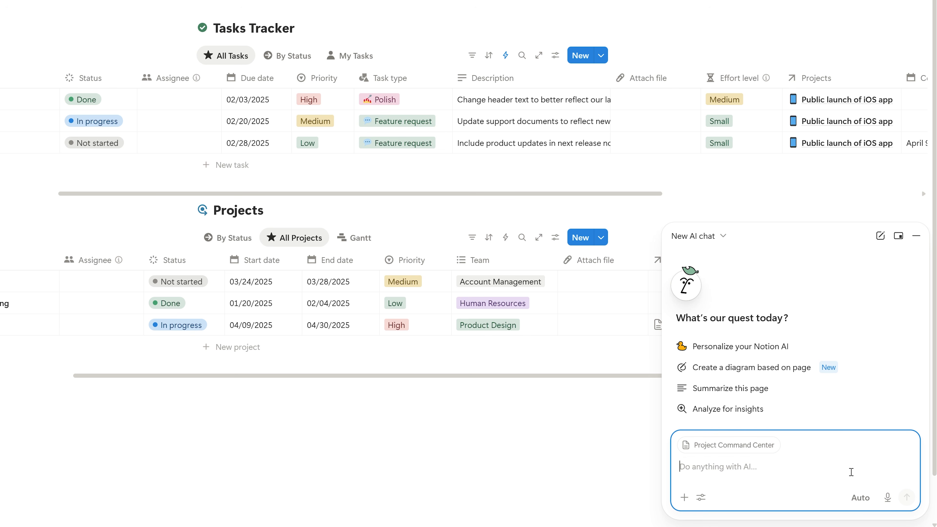
text(Summarize this page.)
key(Return)
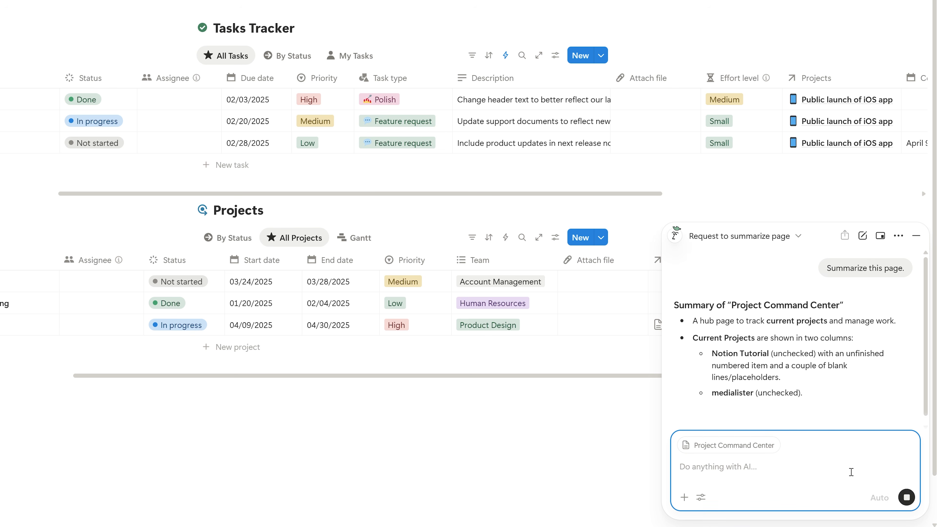
scroll(907, 381, down, 3)
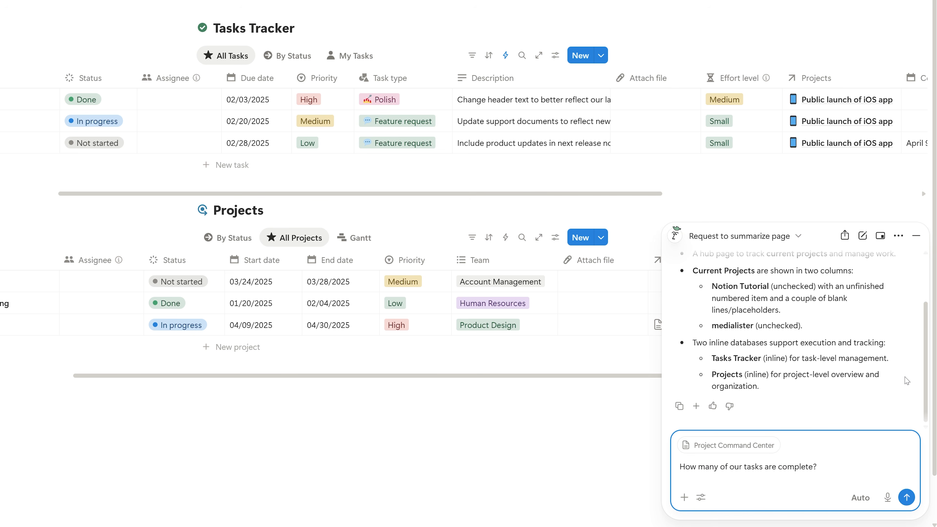
key(Return)
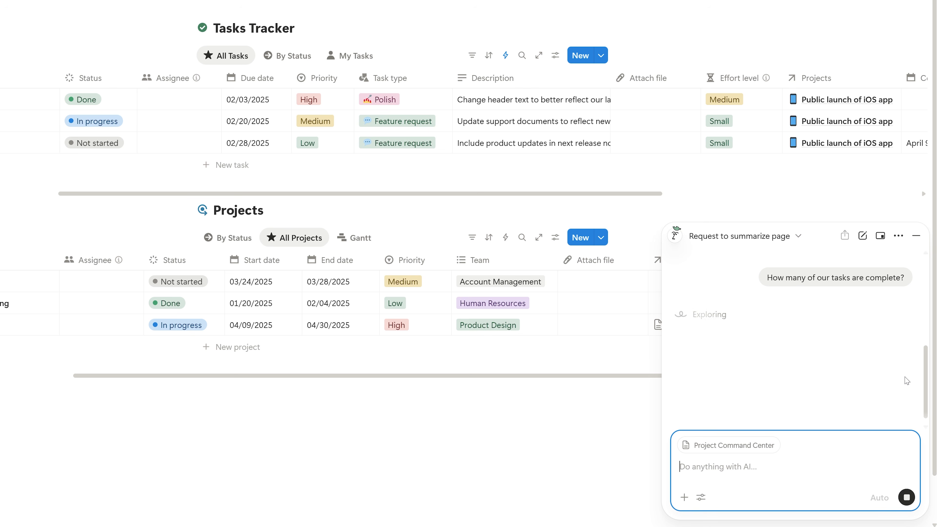